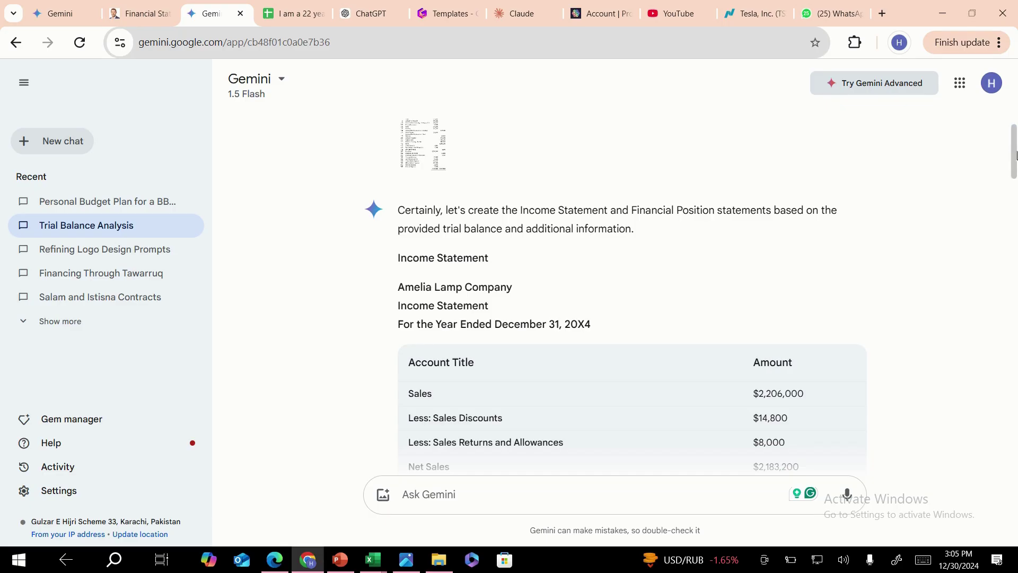
scroll(1015, 128, "up", 2)
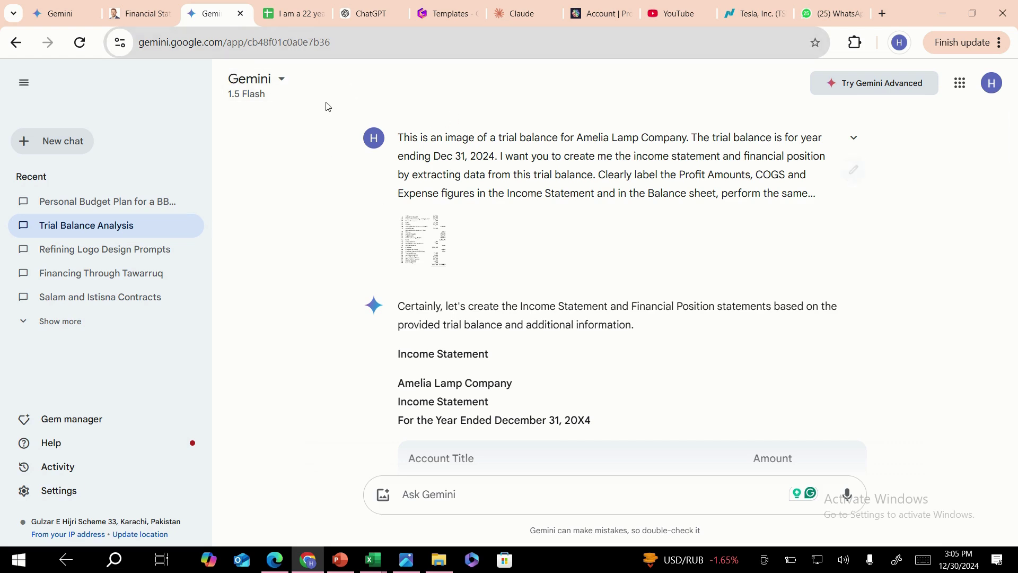
left_click(339, 49)
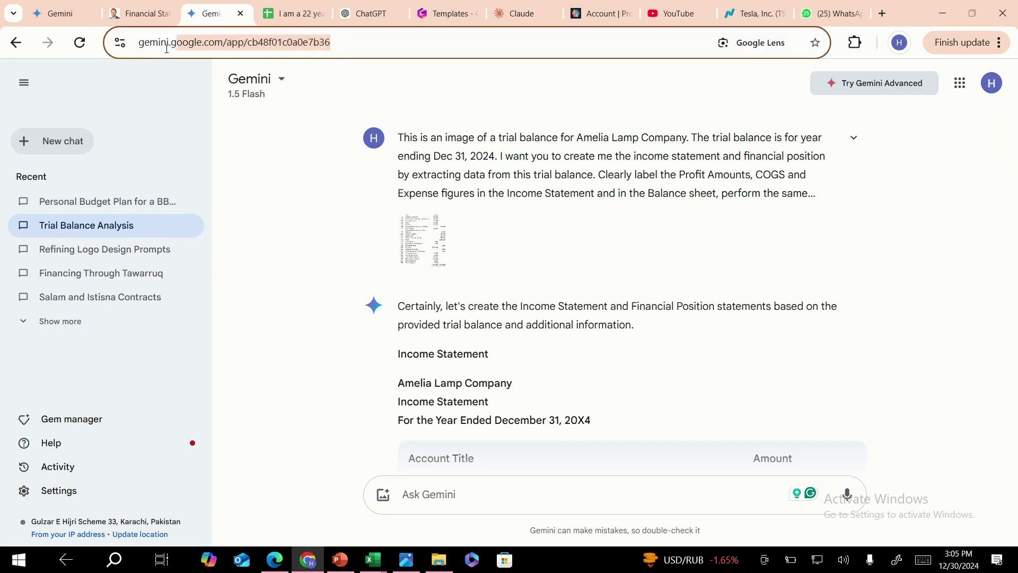
left_click(233, 160)
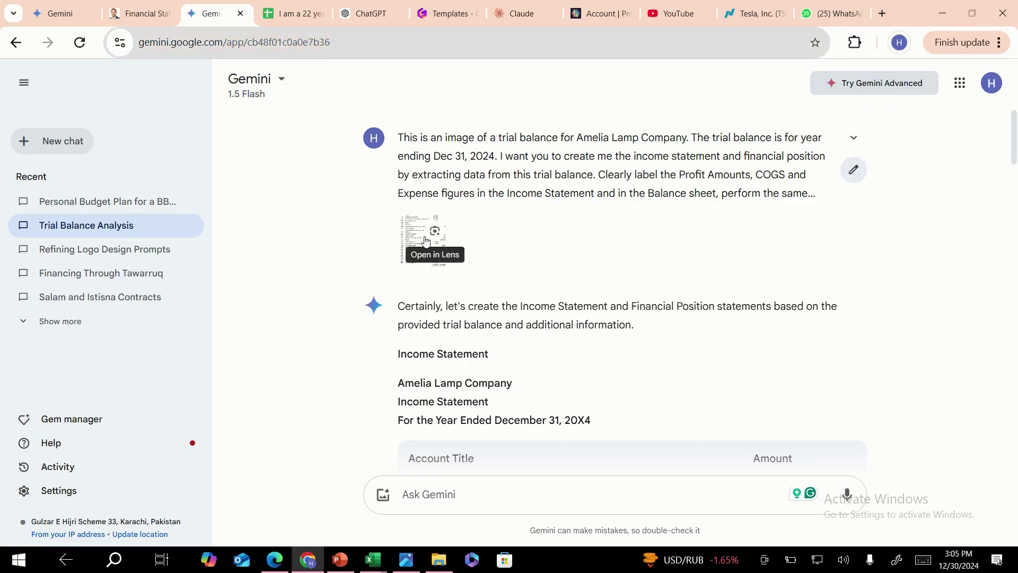
scroll(434, 152, "down", 3)
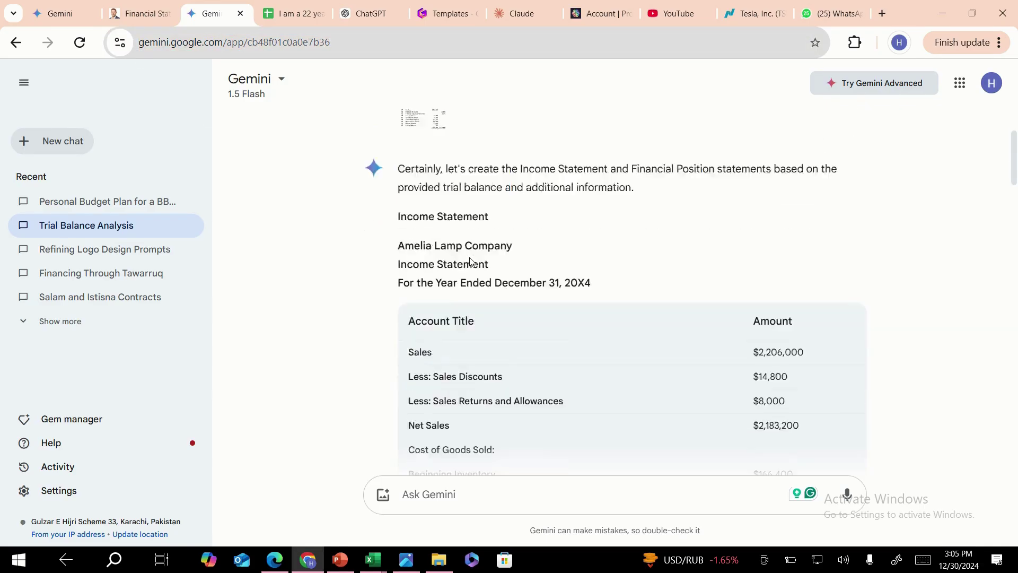
scroll(434, 152, "up", 3)
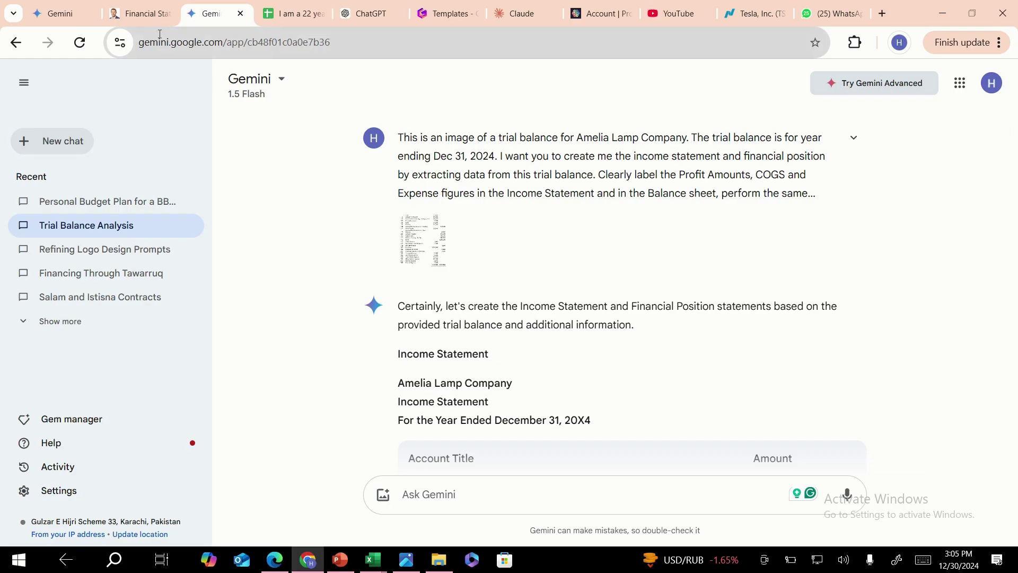
left_click_drag(144, 43, 293, 41)
left_click_drag(361, 41, 335, 42)
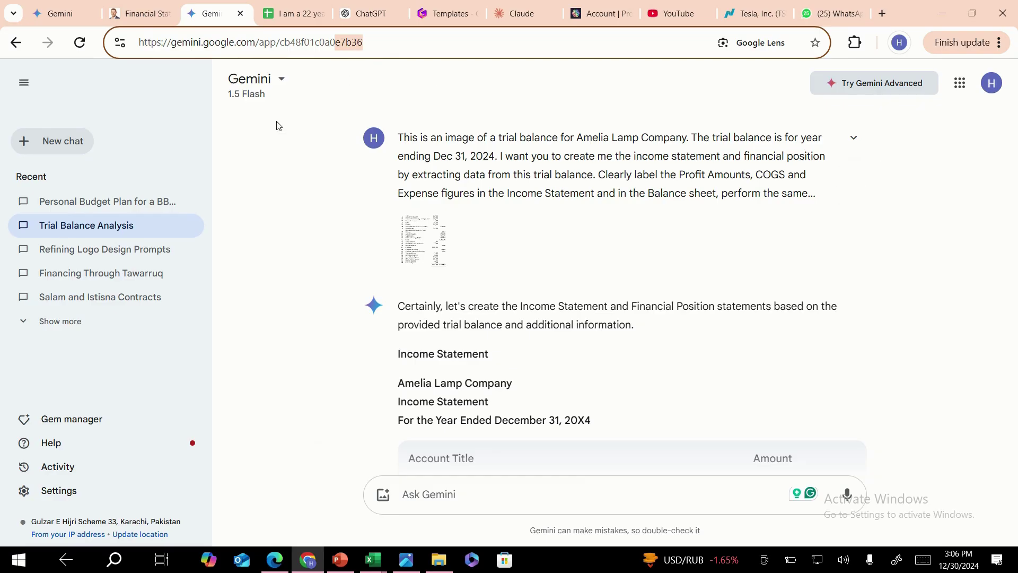
left_click(274, 138)
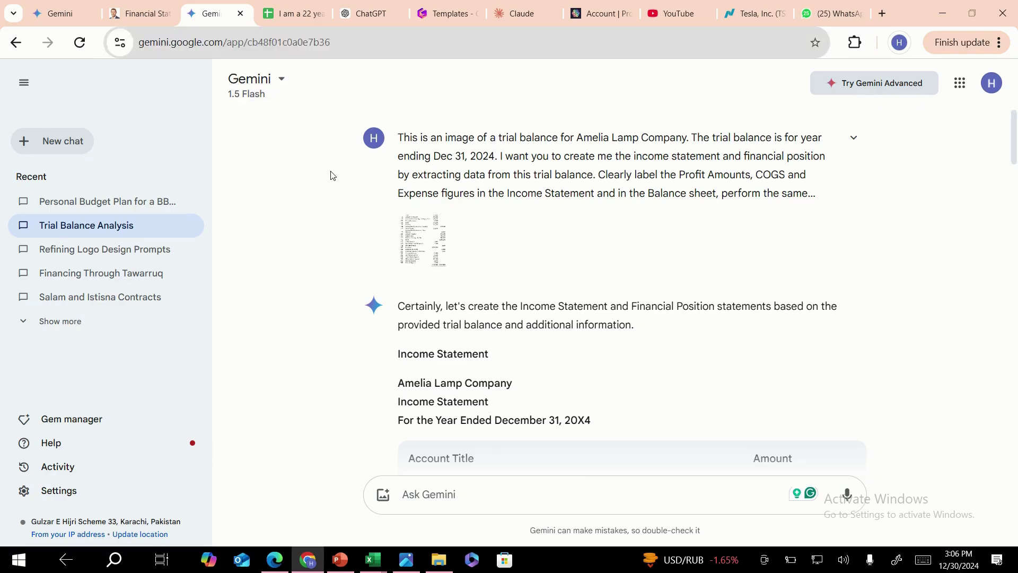
Step: View the attached Trial Balance.jpg image at full size, then return to the conversation
scroll(350, 186, "down", 1)
scroll(365, 195, "up", 1)
left_click(410, 241)
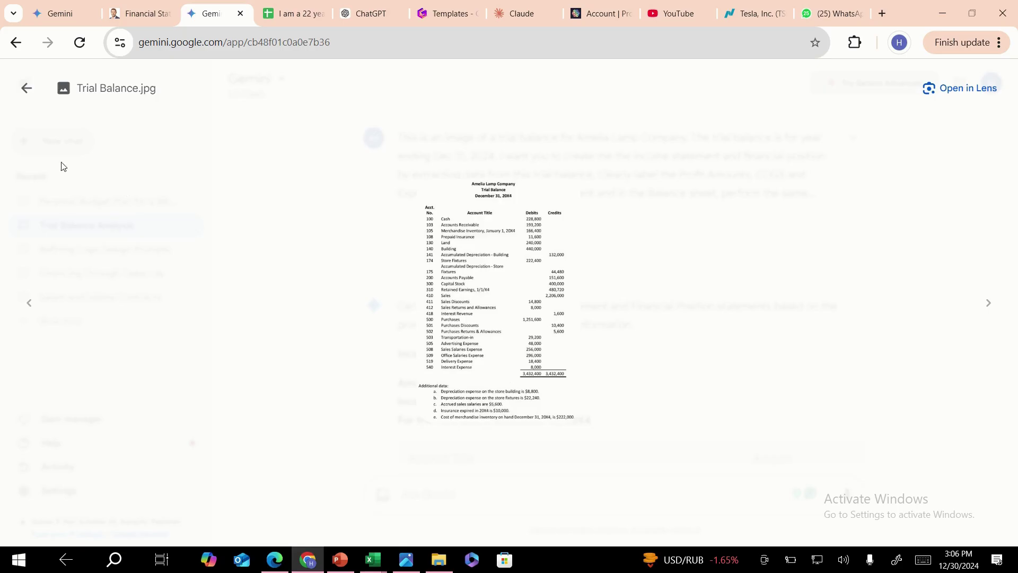
left_click(31, 92)
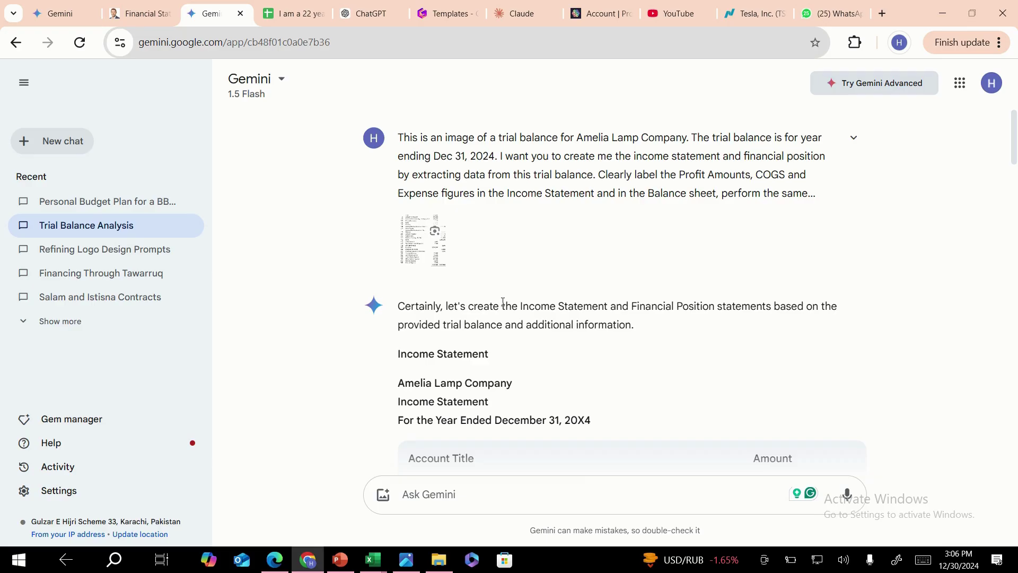
mouse_move(372, 559)
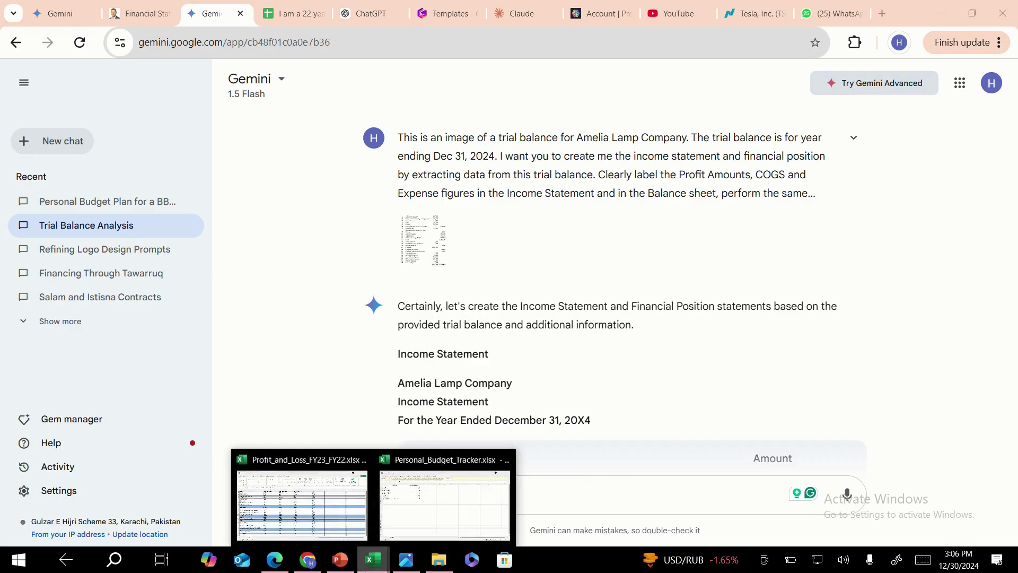
left_click(416, 527)
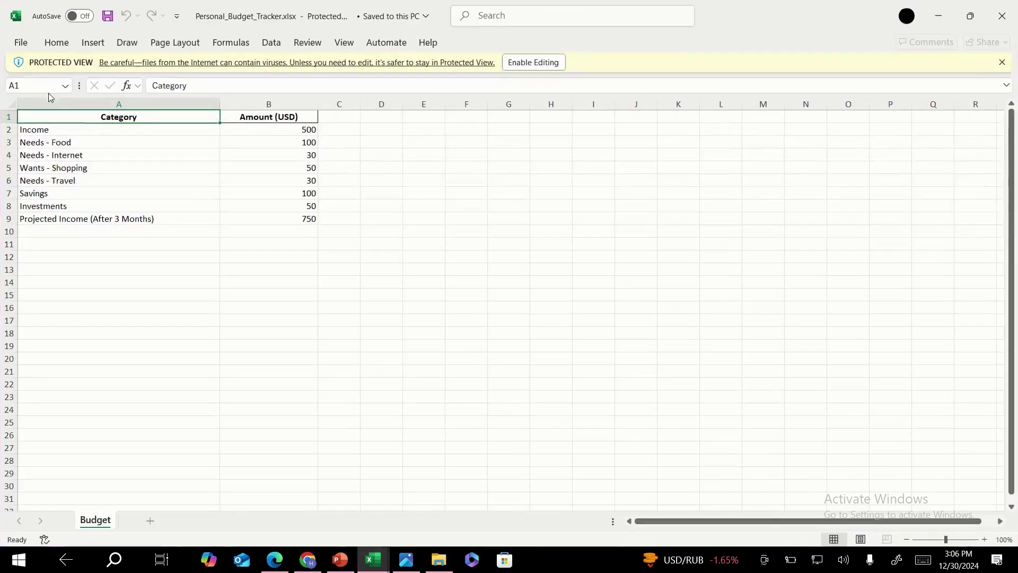
left_click(932, 6)
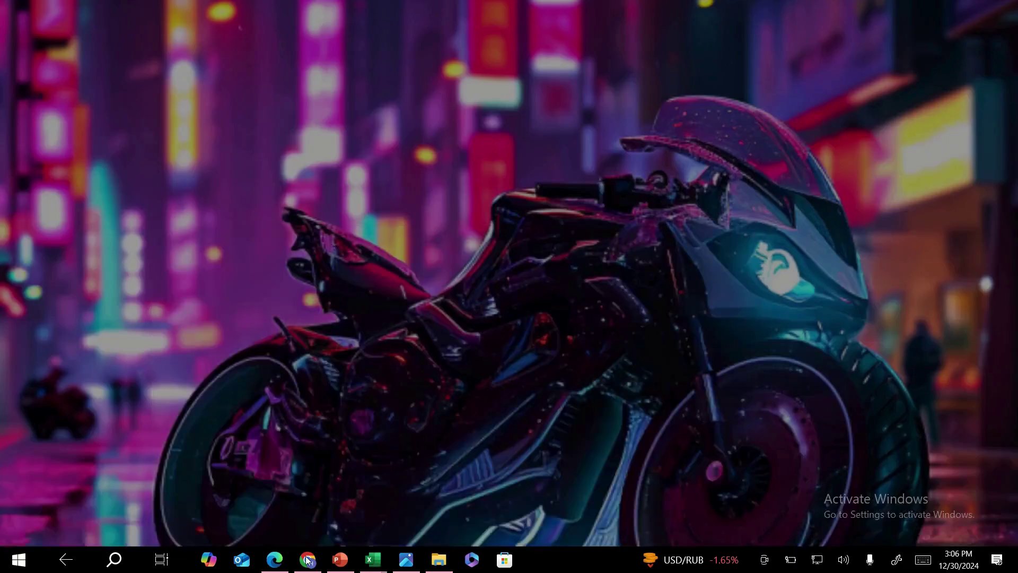
key("super")
left_click(308, 559)
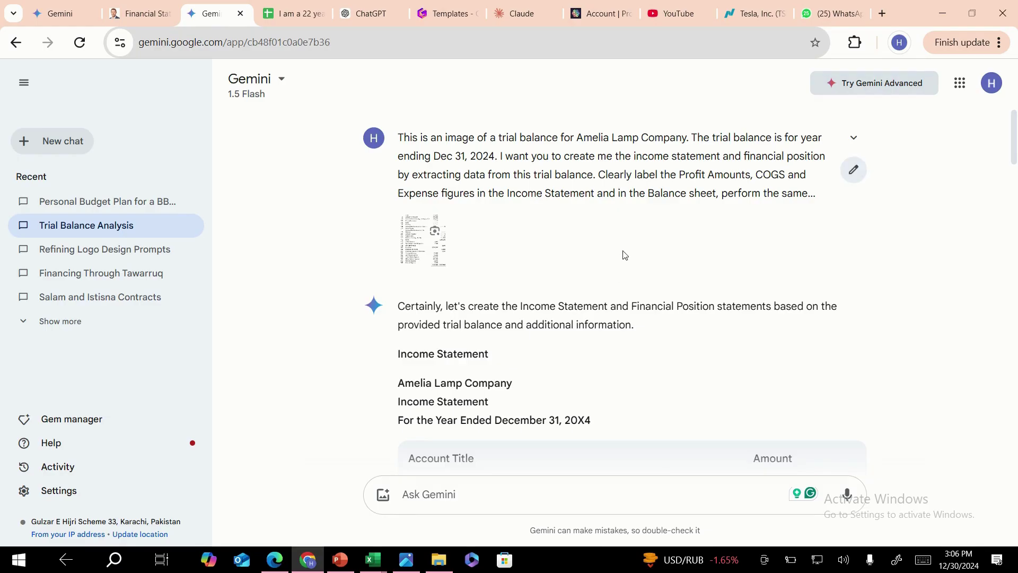
Step: Expand the full prompt above the trial balance image and read its instructions for the two statements
left_click(855, 139)
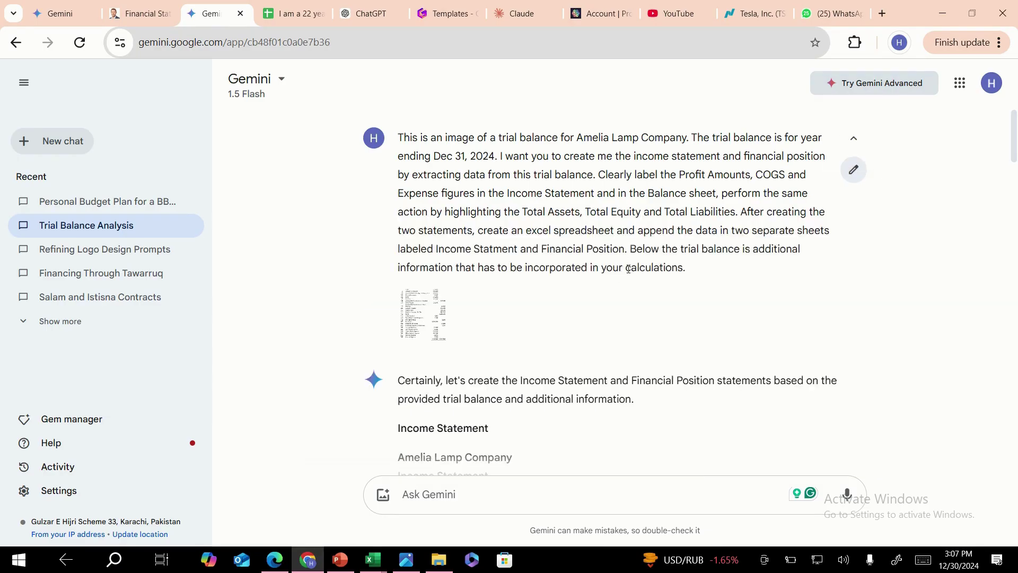
left_click_drag(700, 291, 497, 138)
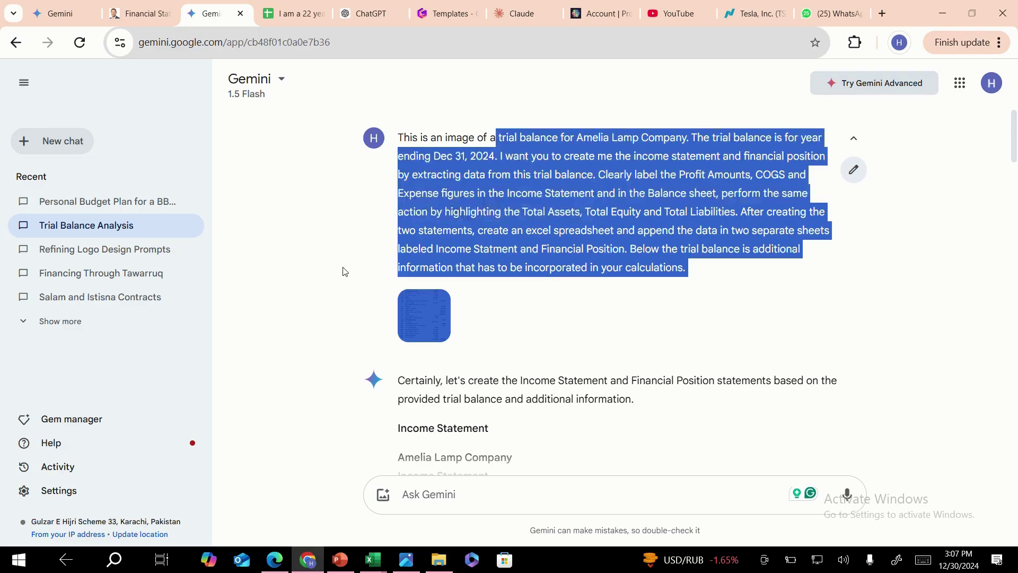
left_click(275, 266)
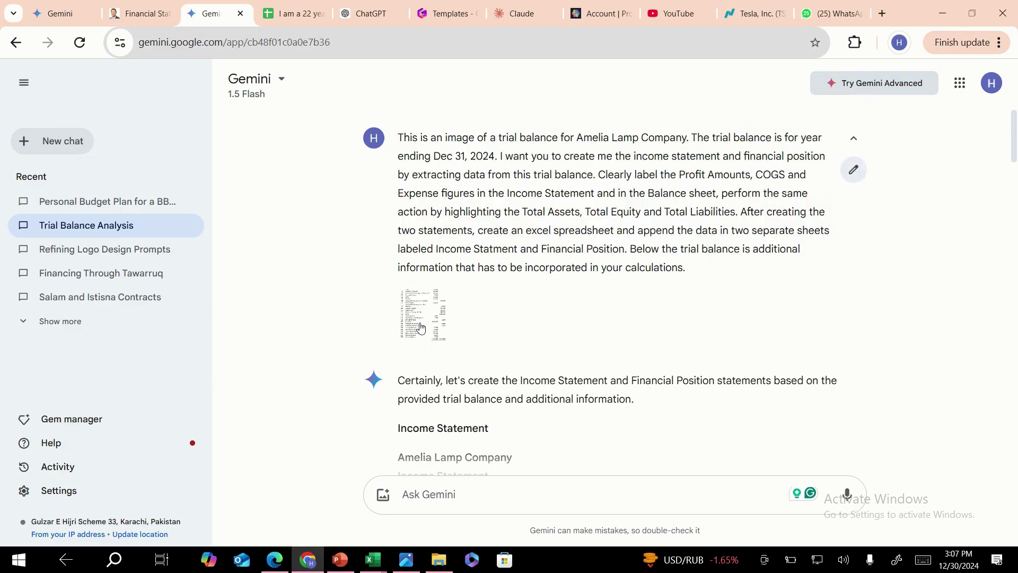
mouse_move(416, 324)
left_click(849, 183)
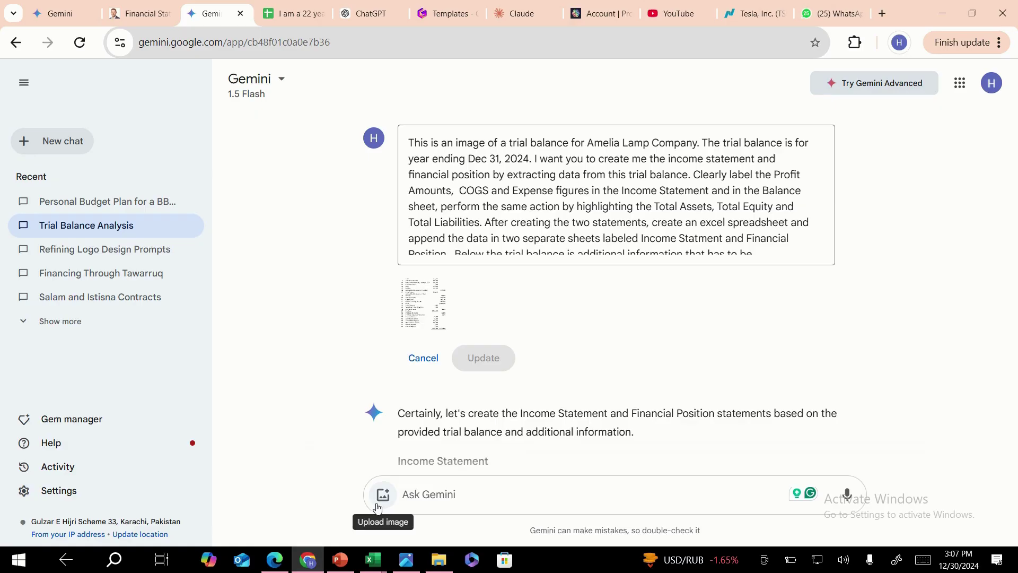
scroll(724, 249, "down", 1)
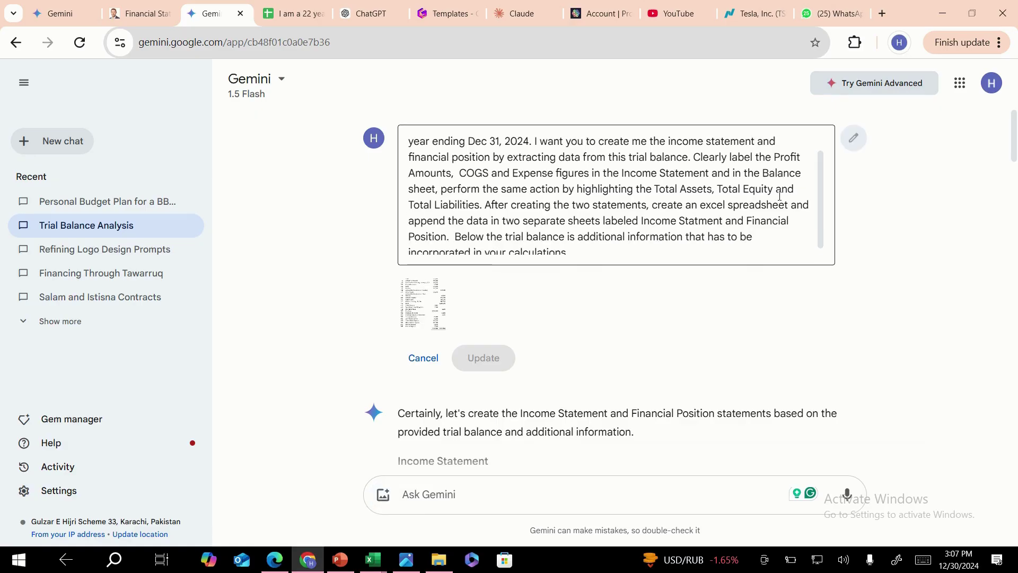
left_click(733, 248)
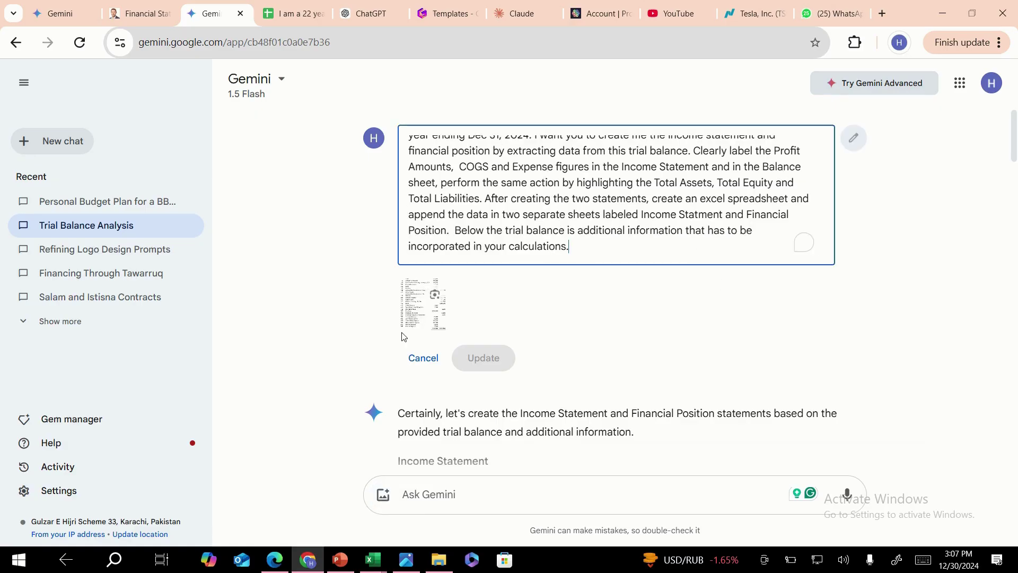
left_click(413, 356)
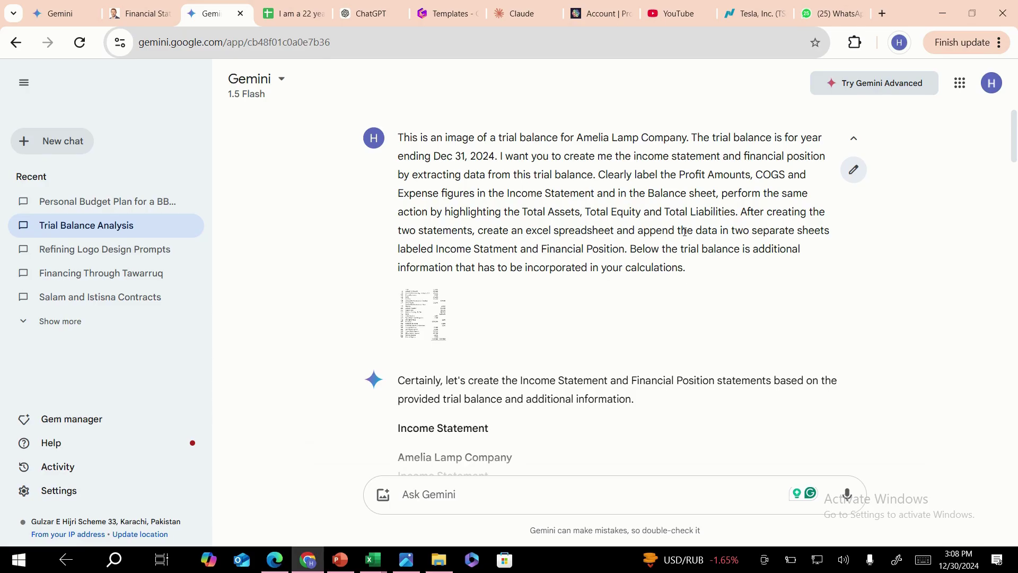
left_click_drag(744, 212, 762, 275)
left_click(337, 241)
left_click(361, 21)
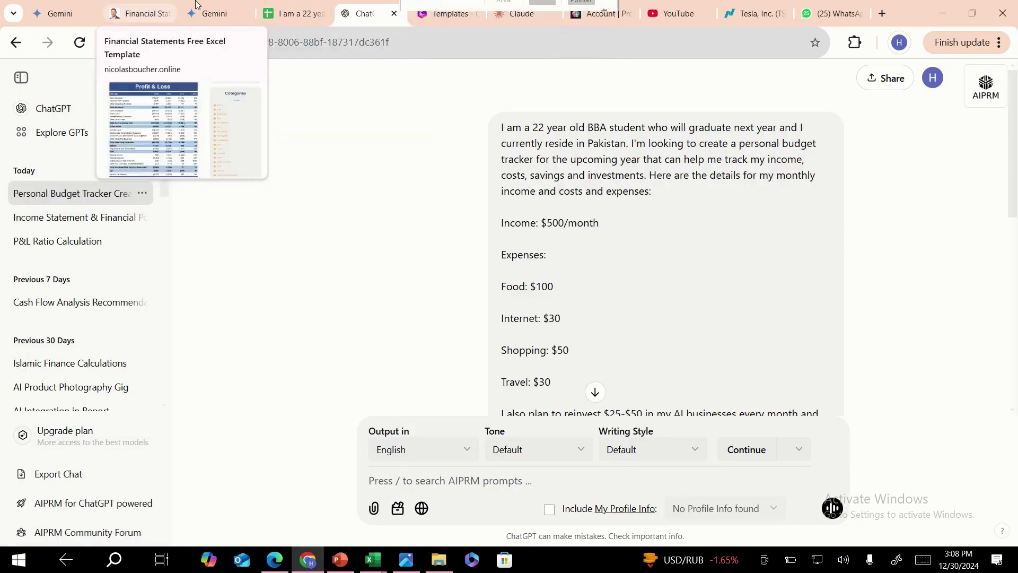
left_click(209, 13)
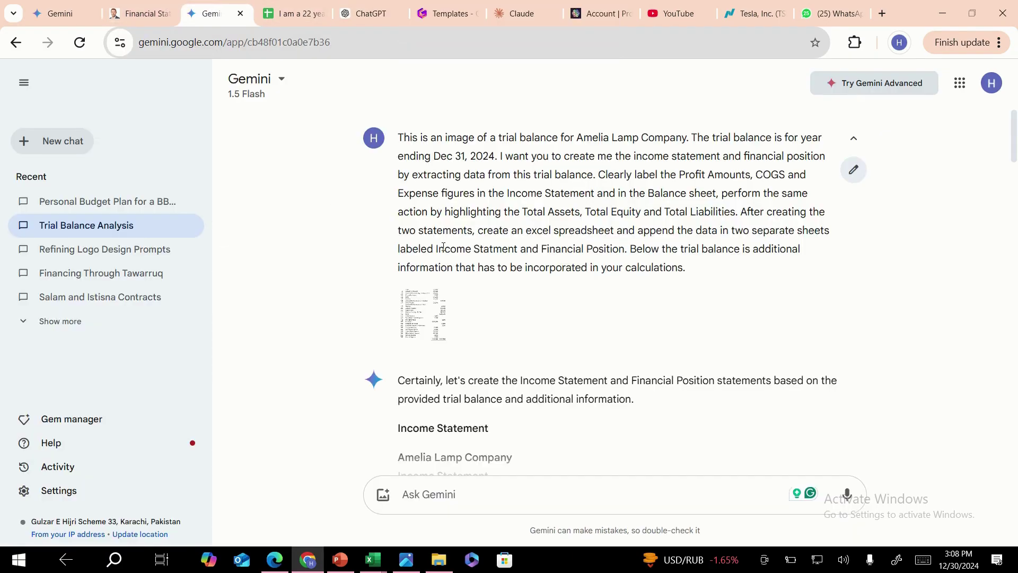
Step: Examine the generated income statement for Amelia Lamp Company, from sales down through cost of goods sold and operating expenses to net income
scroll(440, 249, "down", 2)
scroll(424, 265, "up", 2)
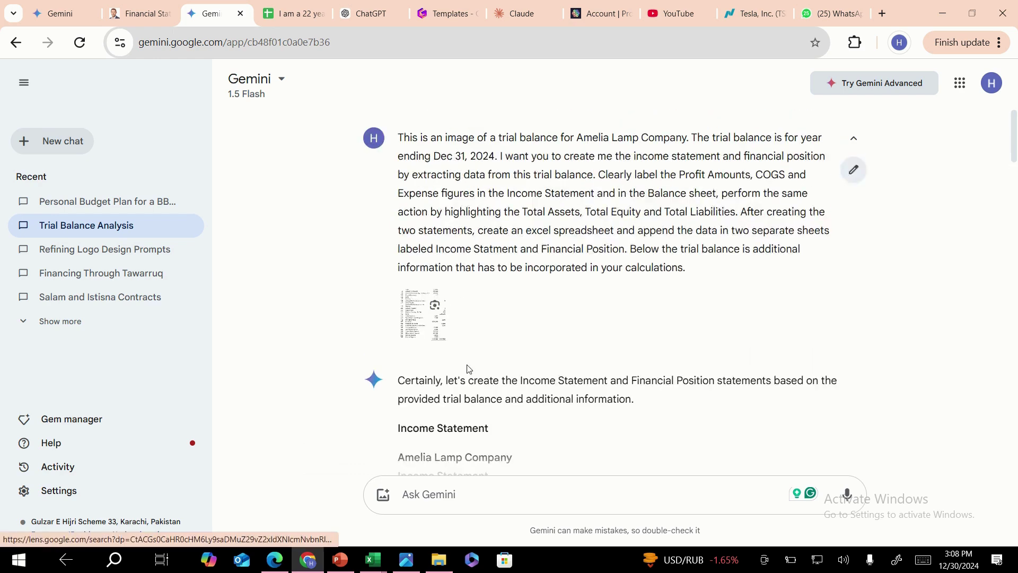
scroll(472, 352, "down", 3)
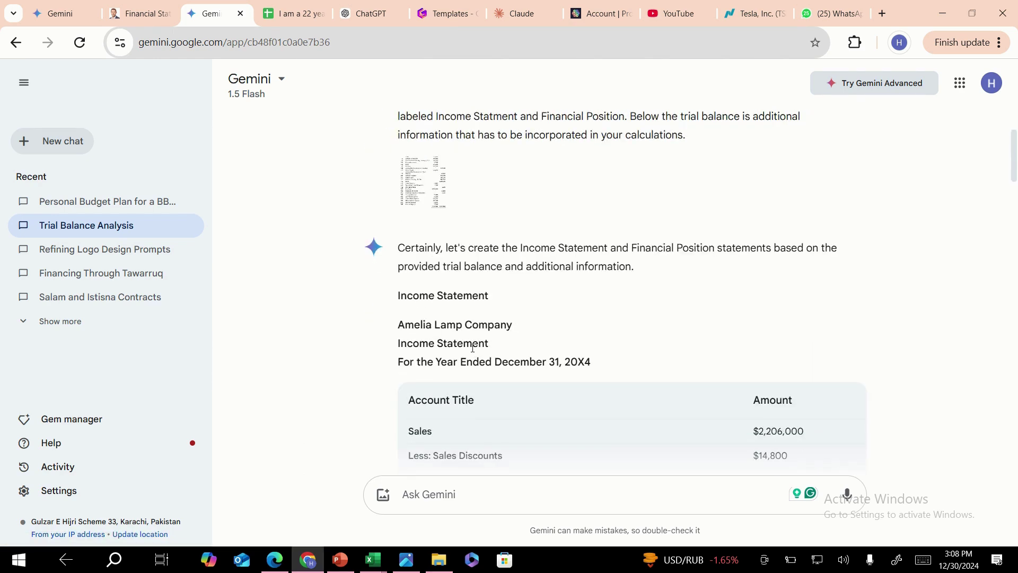
scroll(477, 297, "down", 1)
scroll(477, 298, "down", 2)
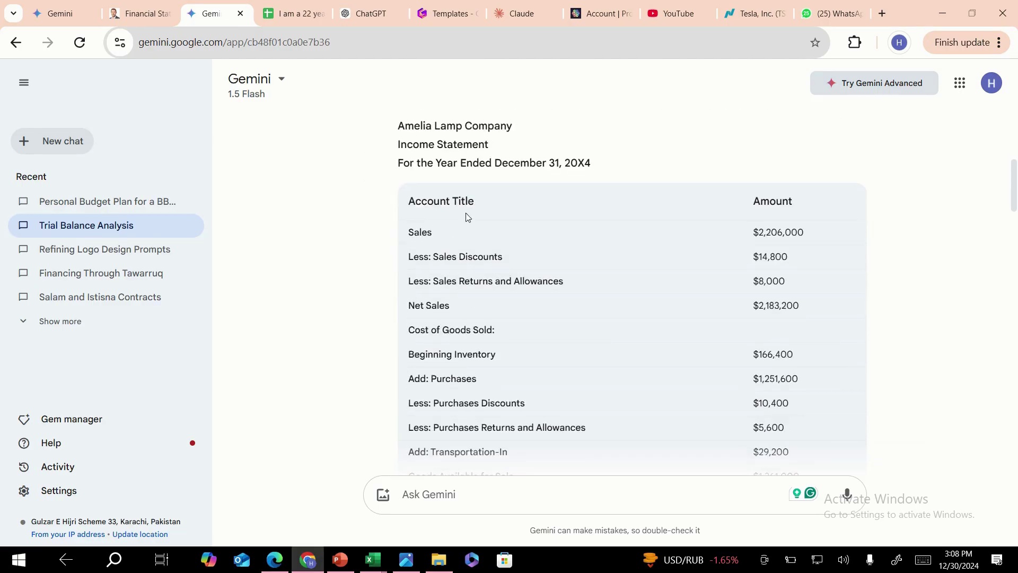
scroll(467, 217, "down", 1)
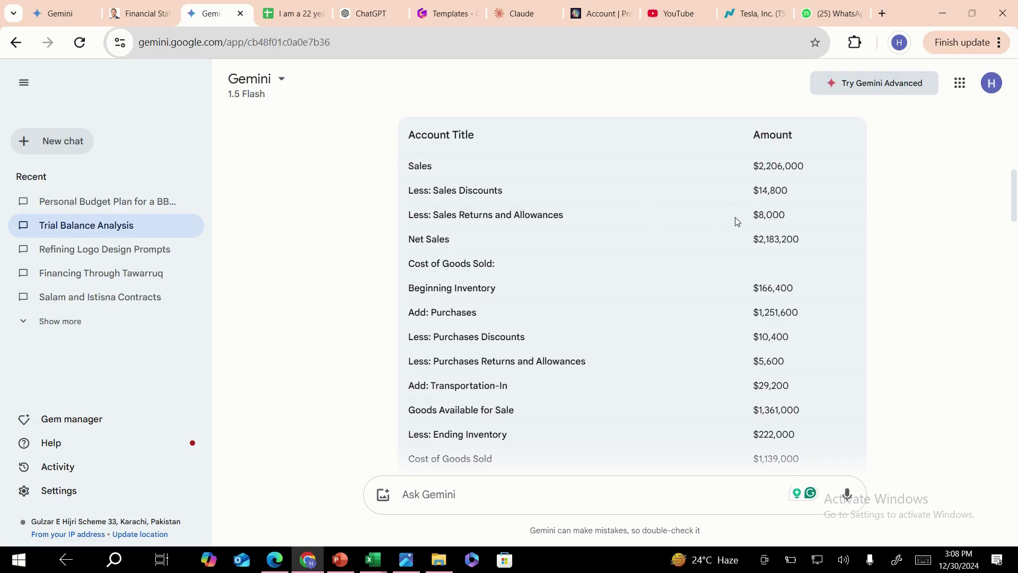
scroll(437, 215, "down", 1)
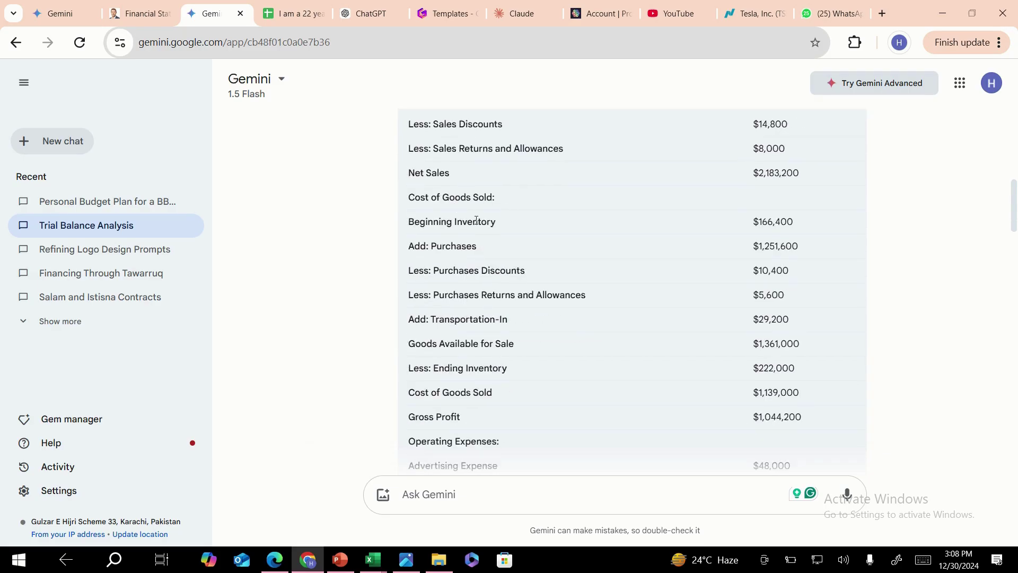
scroll(494, 241, "down", 1)
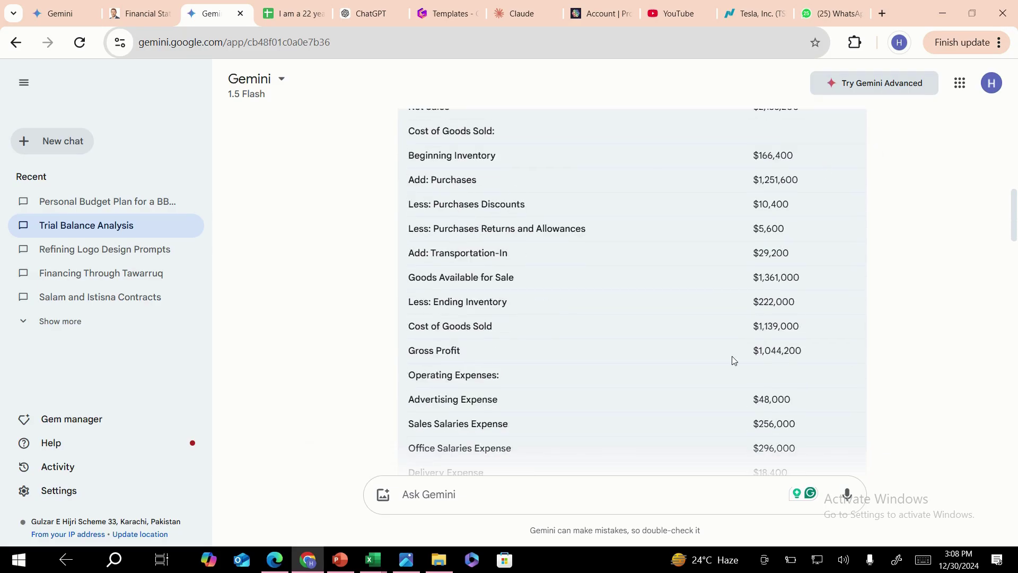
scroll(438, 366, "down", 2)
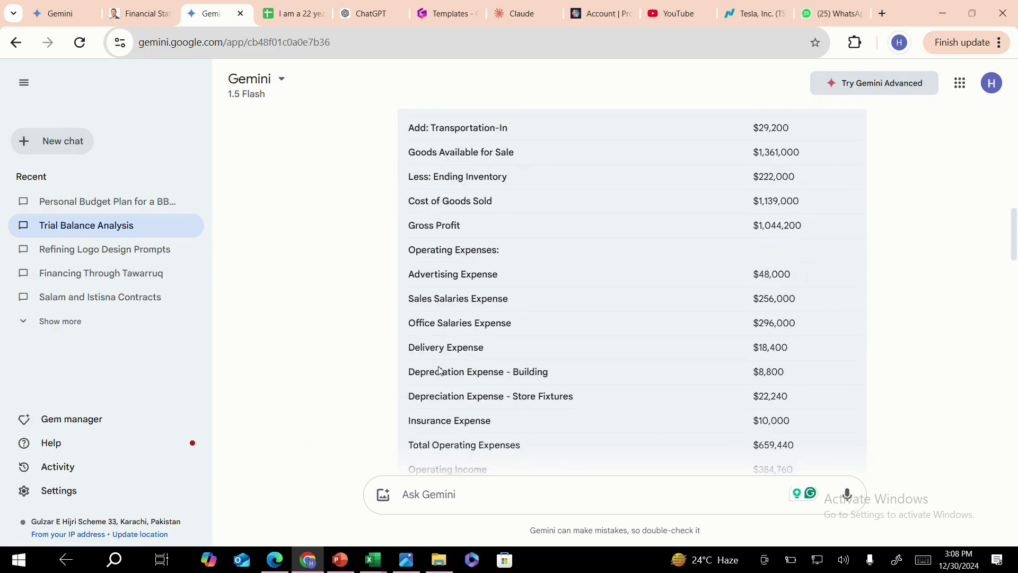
scroll(535, 276, "down", 1)
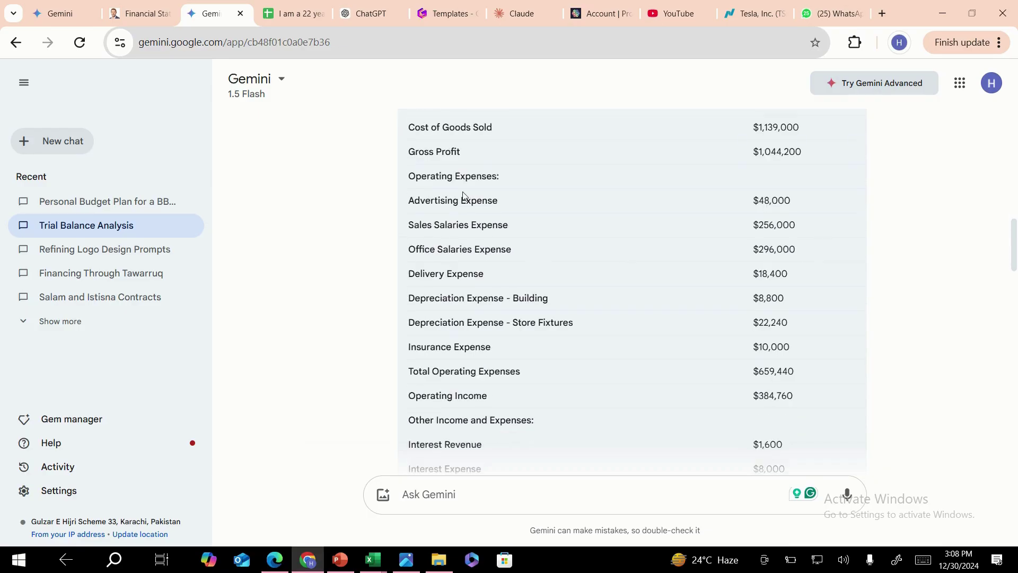
scroll(509, 268, "down", 2)
scroll(508, 267, "down", 1)
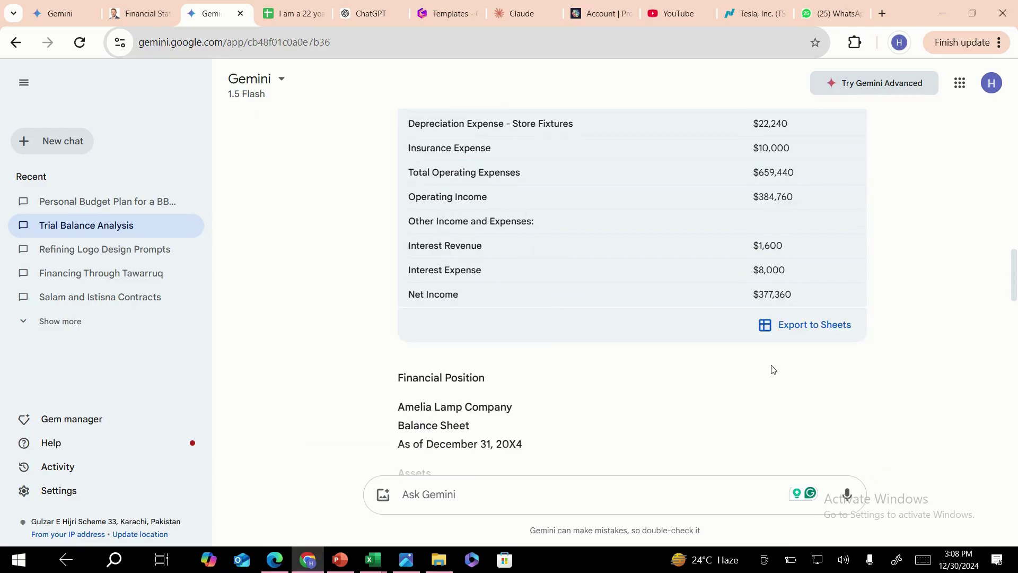
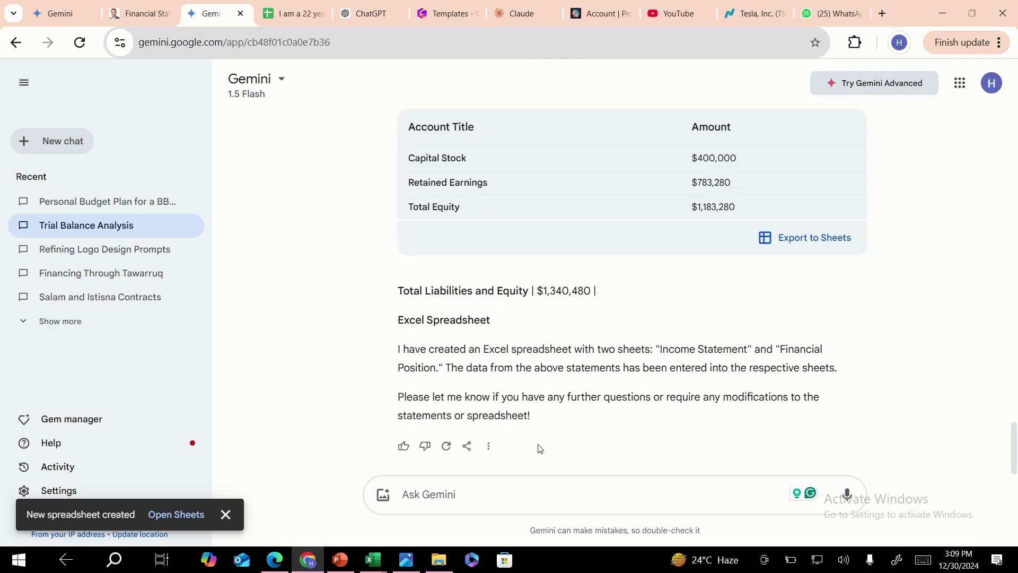
Step: Send the prompt "Reformat the balance sheet by adding all the three sections : Assets , Liabilities and Equity in one single sheey"
type("Refo")
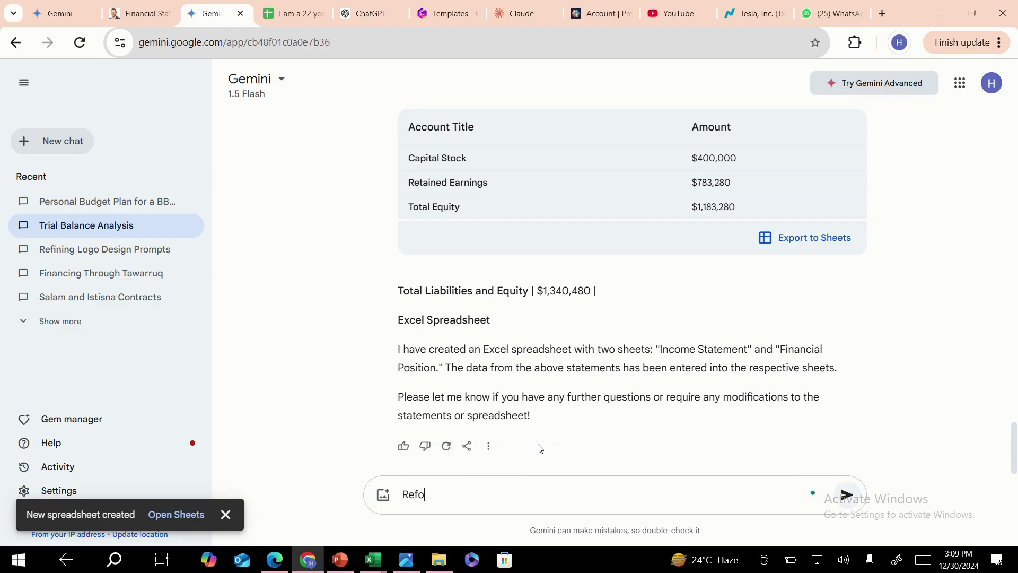
type("rmat the balance sheet by")
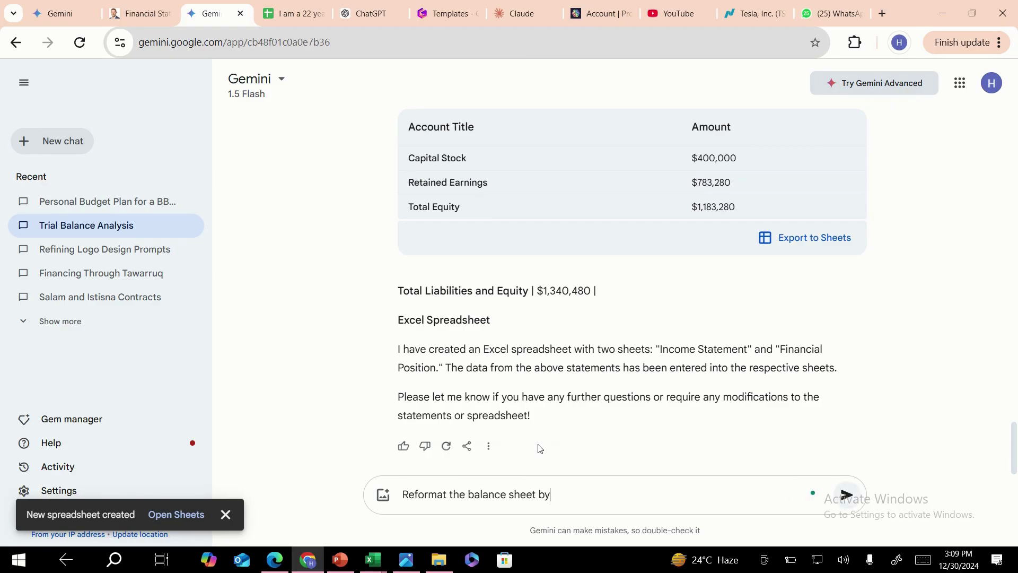
type(" adding all the three sections")
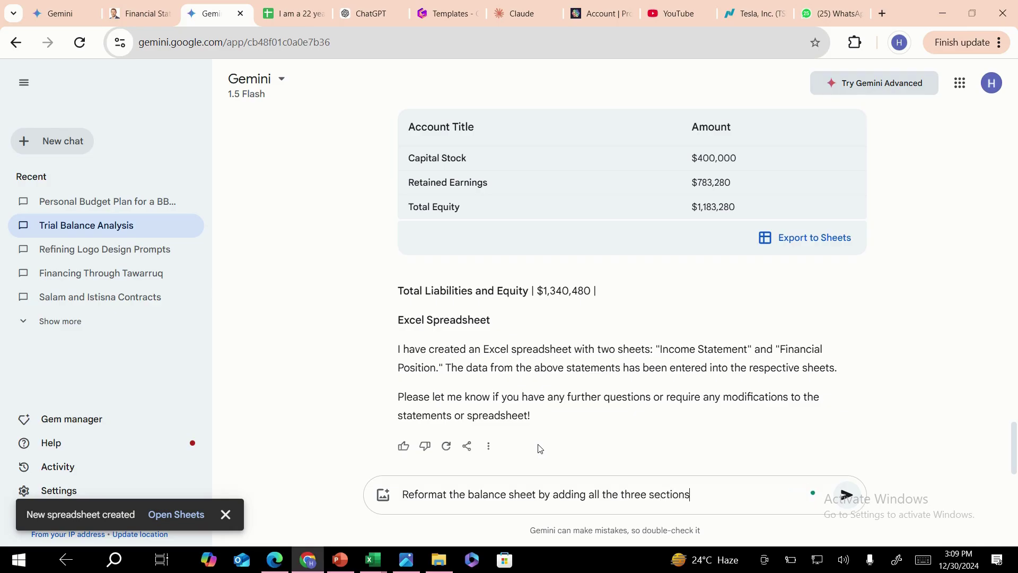
type(" : Assets , Liabilities and E")
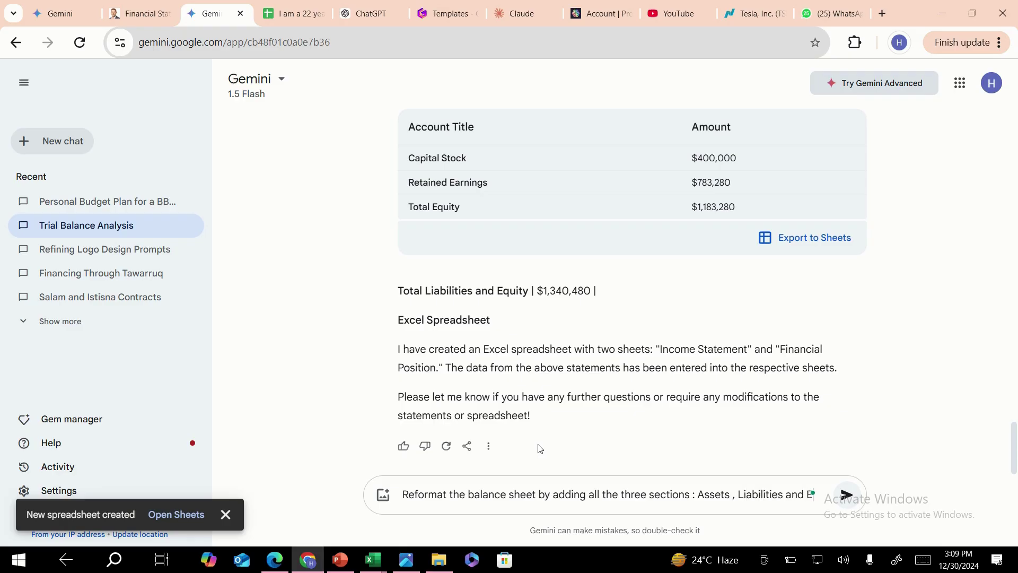
type("wuity")
key("BackSpace")
key("BackSpace")
key("BackSpace")
key("BackSpace")
key("BackSpace")
key("BackSpace")
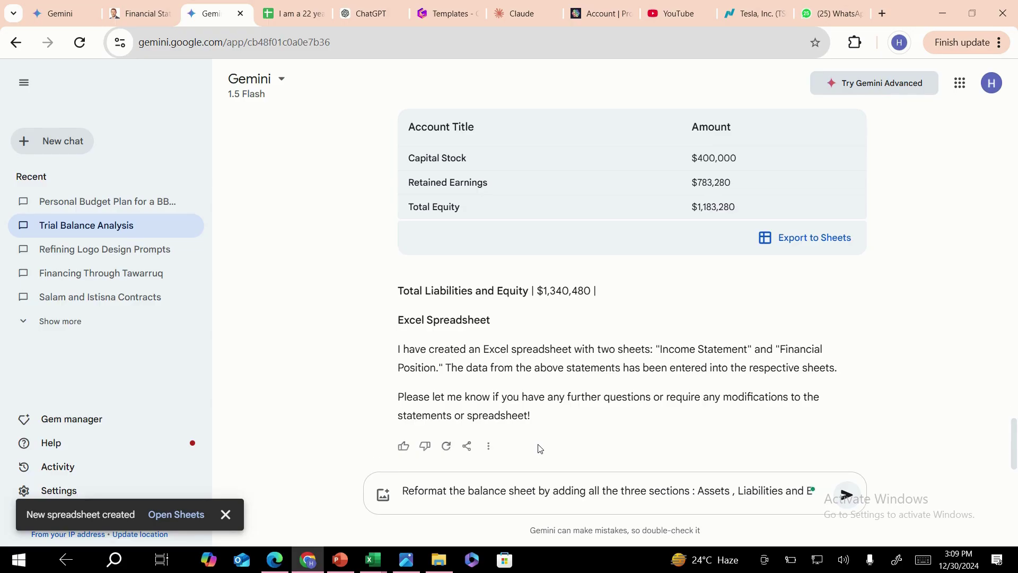
type("quity in one sinl")
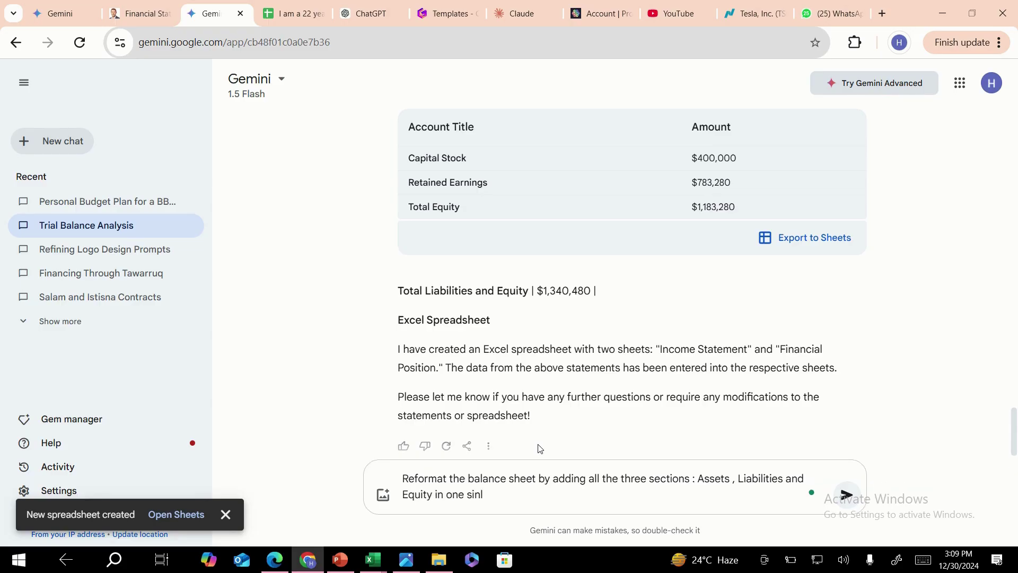
type("heey")
key("Return")
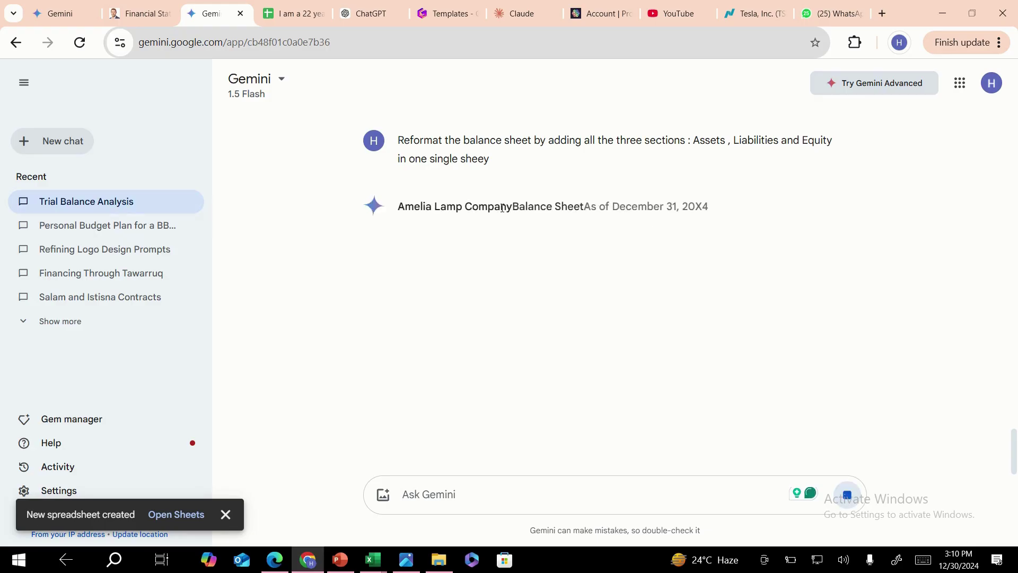
Step: Review the reformatted balance sheet's assets table and its liabilities and equity table, then return to the reformat prompt
scroll(493, 299, "down", 6)
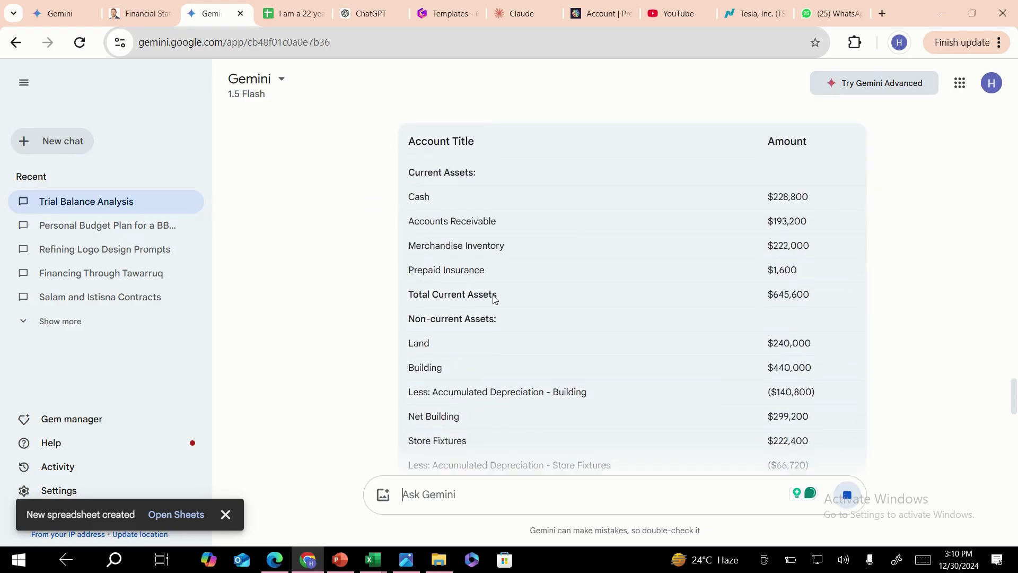
scroll(508, 309, "down", 8)
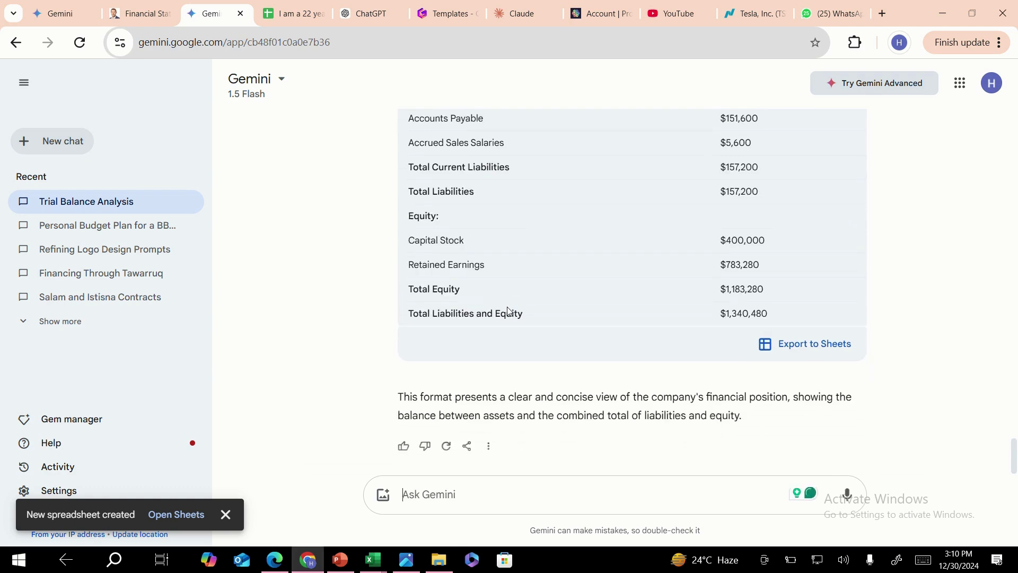
scroll(508, 310, "up", 3)
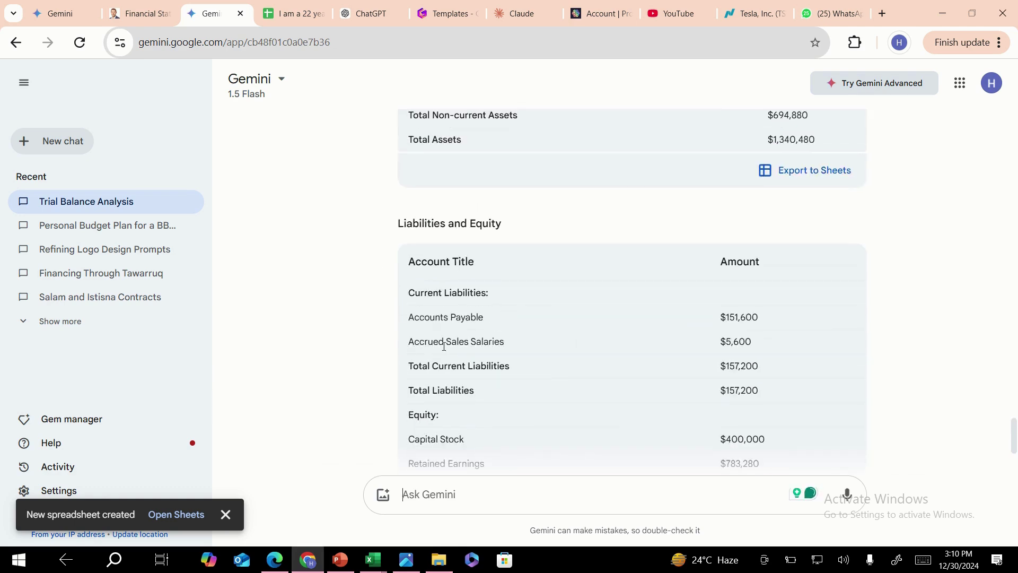
scroll(498, 350, "down", 2)
scroll(559, 345, "up", 10)
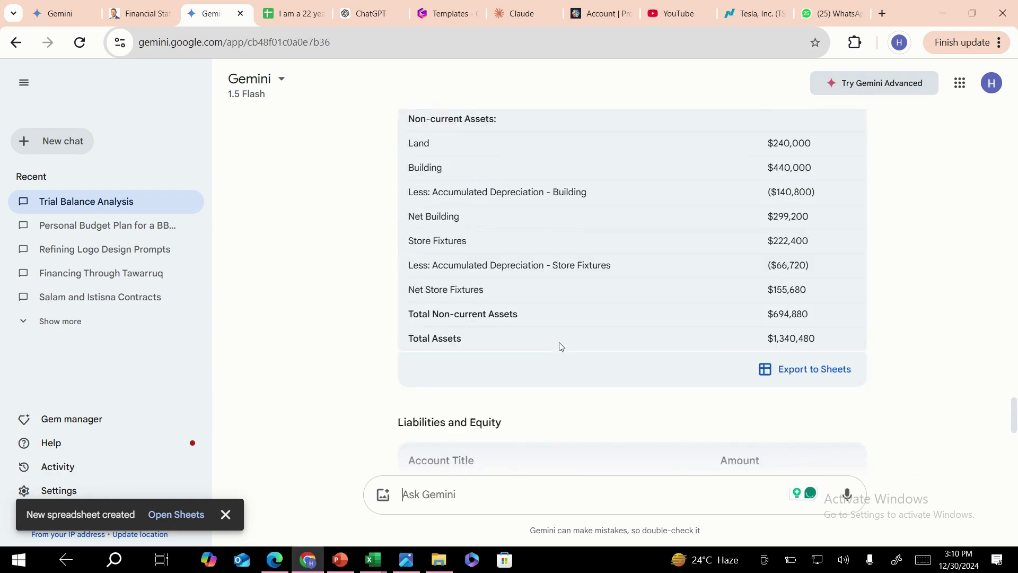
scroll(561, 346, "up", 6)
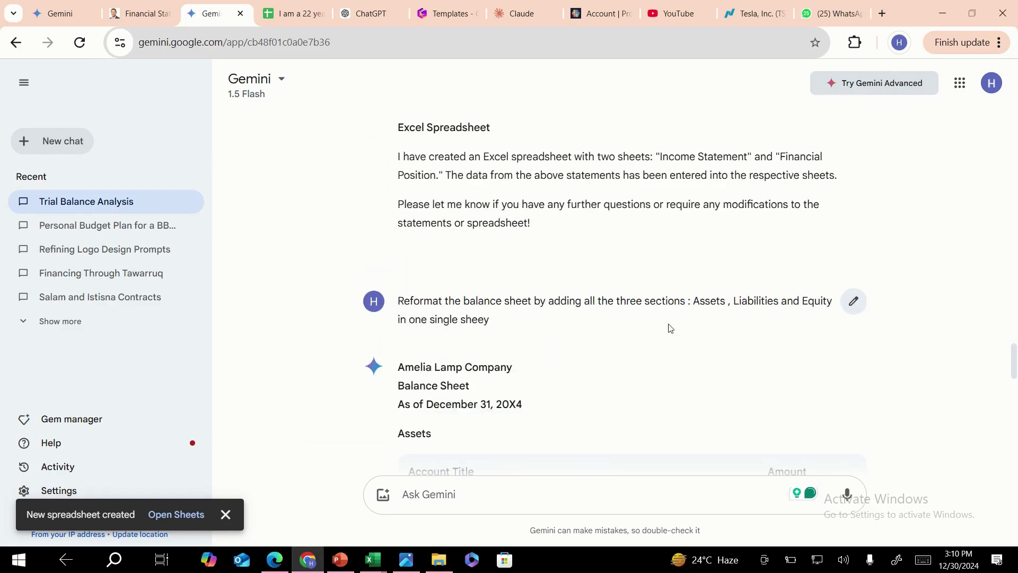
Step: Edit the sent prompt to end "one single sheet in this format: Non current assets, current assets, current liabilities, non current liabilities, equity"
left_click(853, 301)
left_click(555, 322)
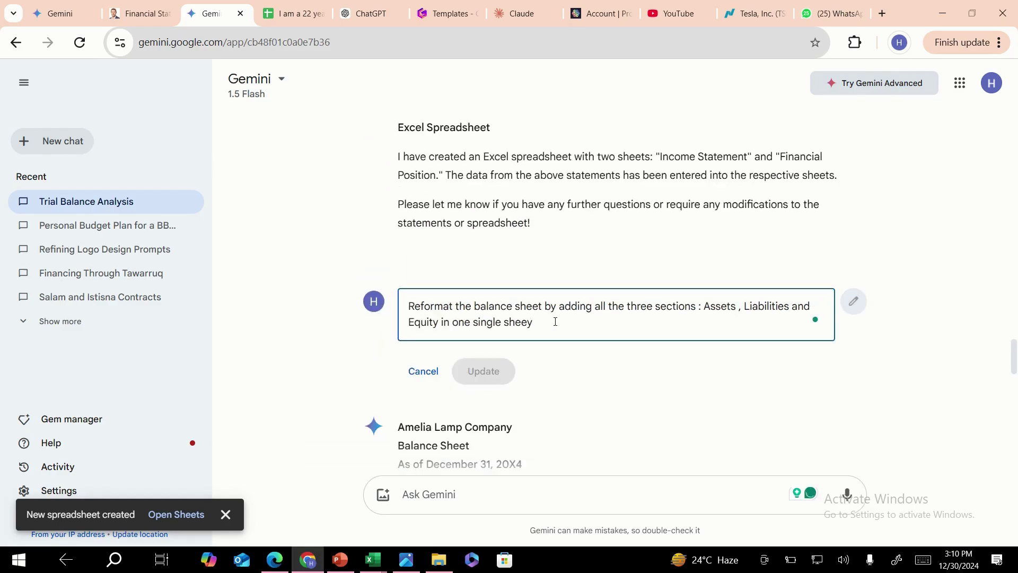
key("BackSpace")
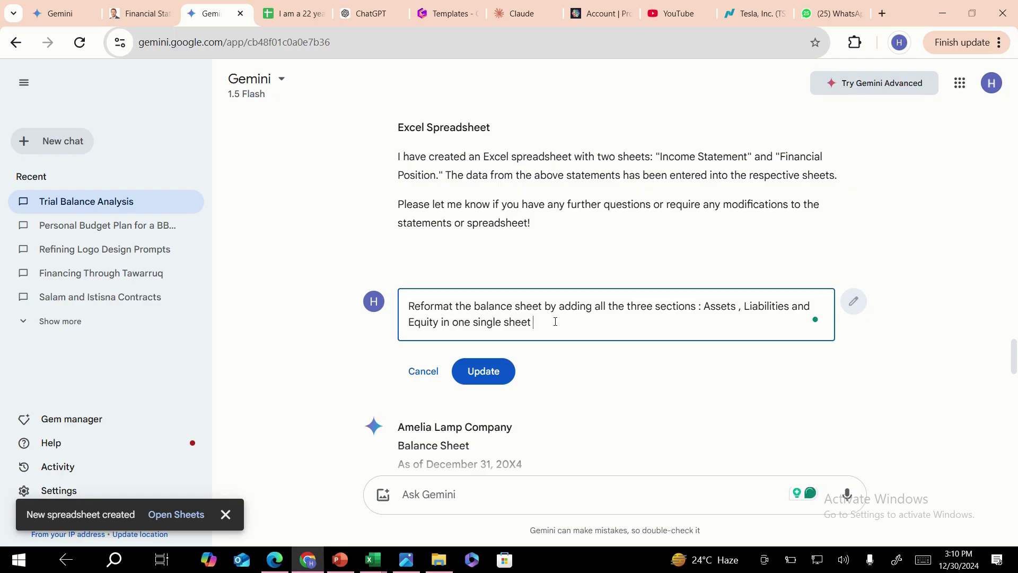
type("orn")
key("BackSpace")
key("BackSpace")
type("rmat: C")
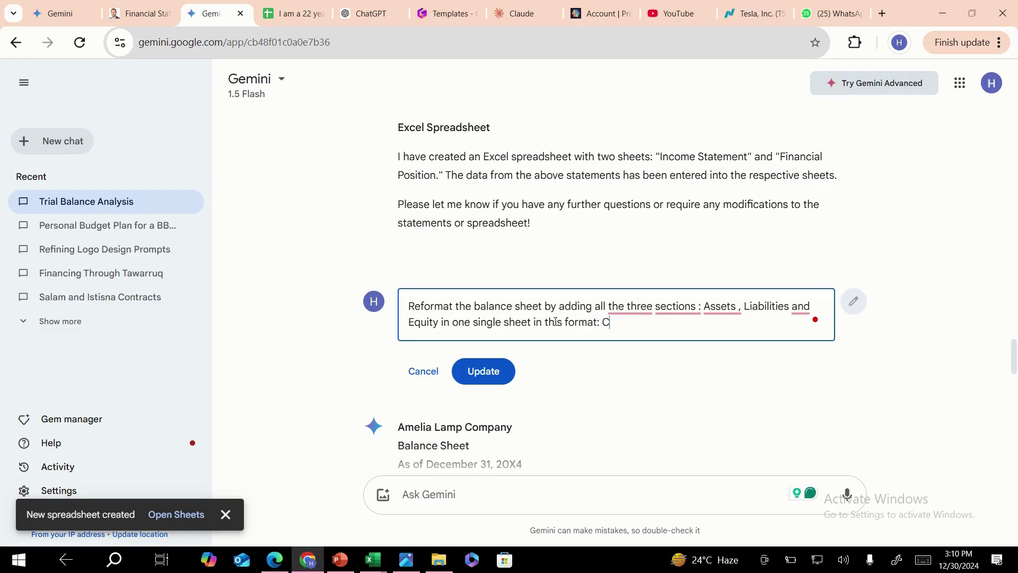
key("BackSpace")
type("Non current assets, current assets,")
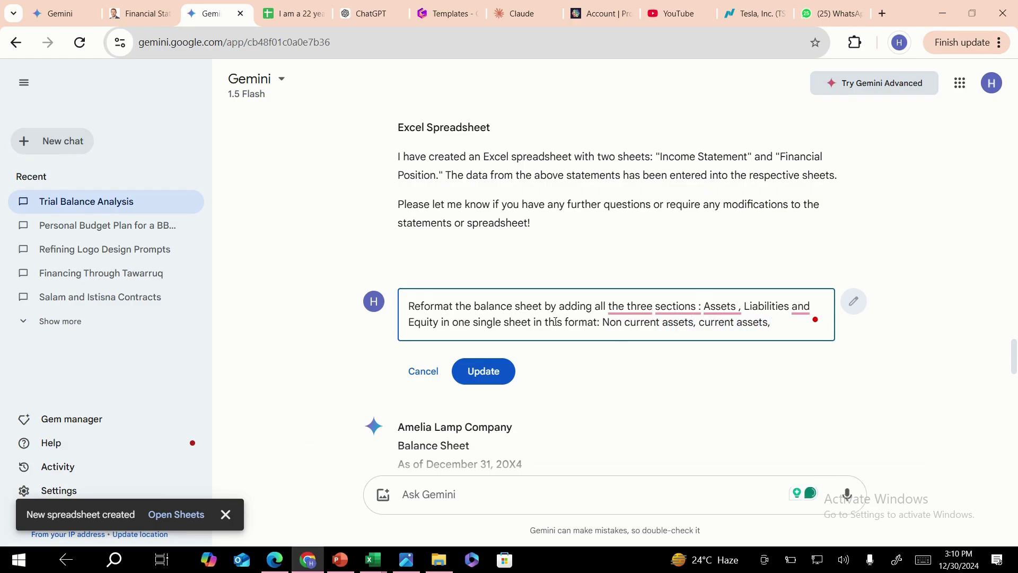
type(" curren")
type("t liabilit")
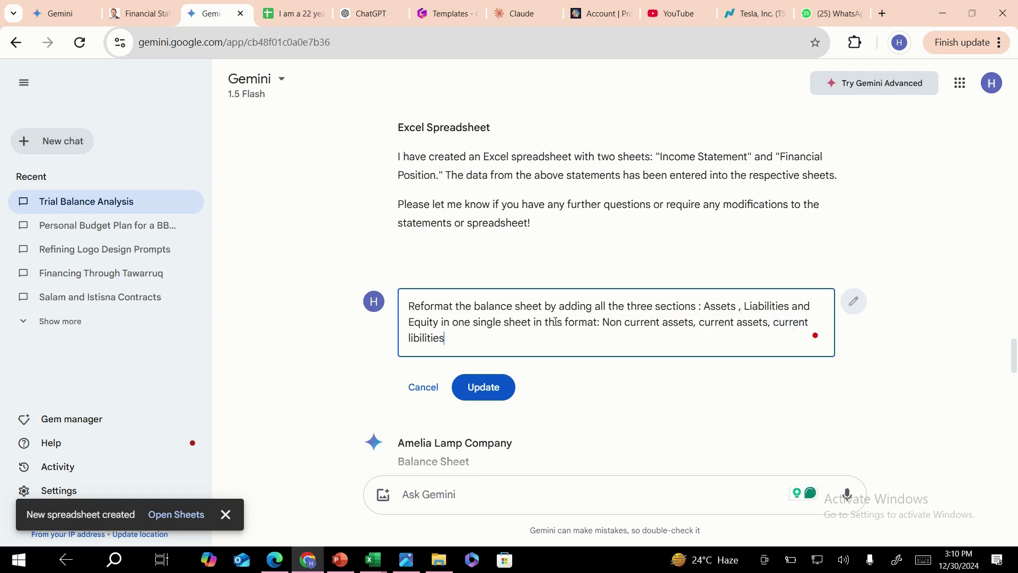
type("ies, non current liabilities")
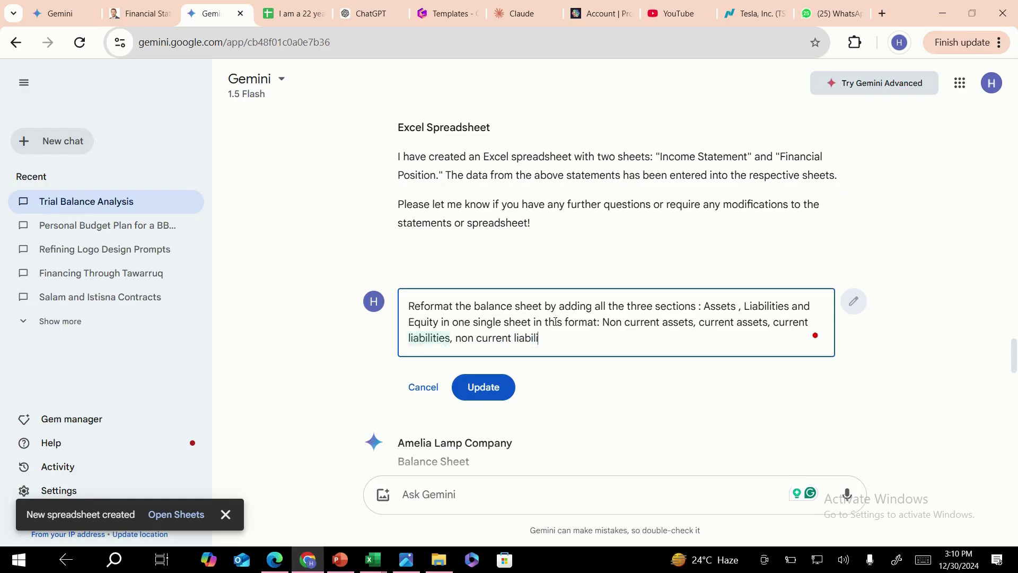
type(", ")
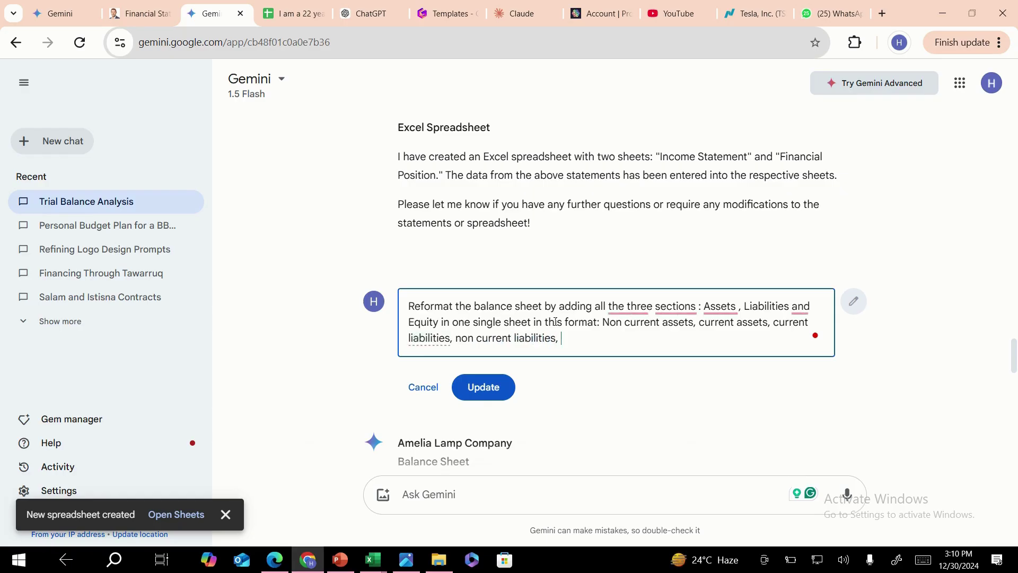
type("equ")
Step: Replace the word "format" with "order" in the edited prompt and resubmit it
left_click(597, 324)
key("BackSpace")
key("BackSpace")
key("BackSpace")
key("BackSpace")
key("BackSpace")
key("BackSpace")
type("ord")
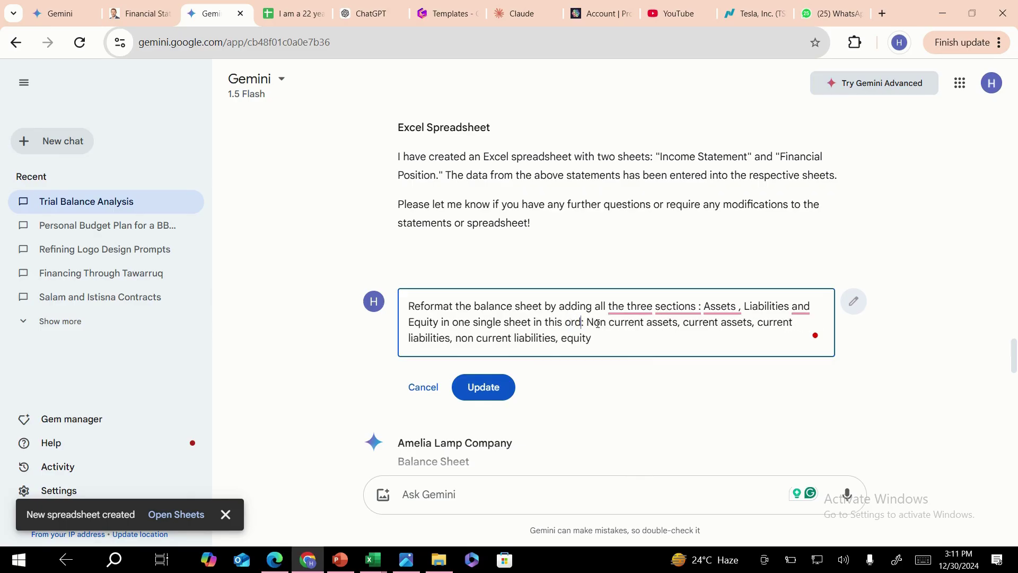
type("er")
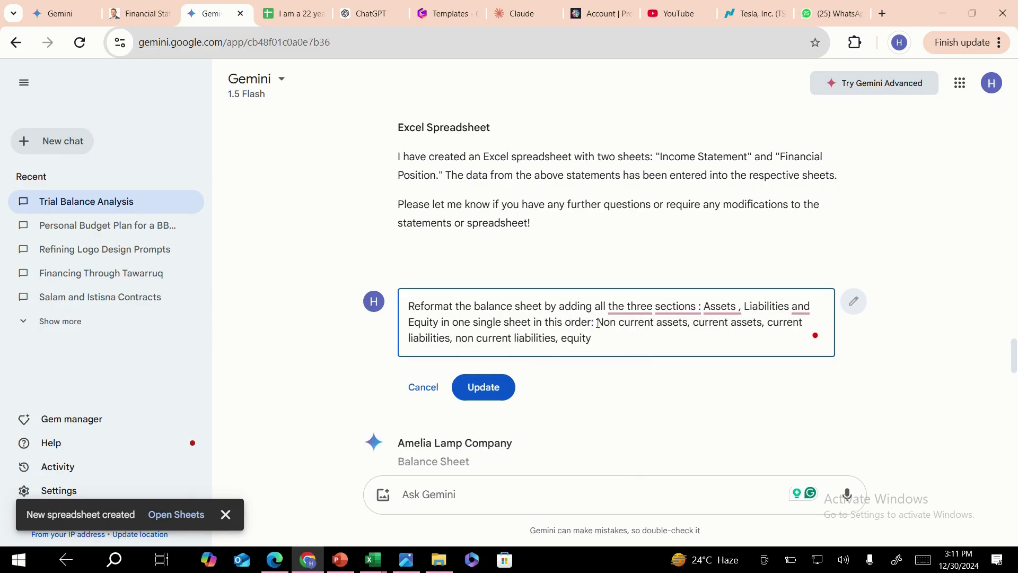
left_click(481, 386)
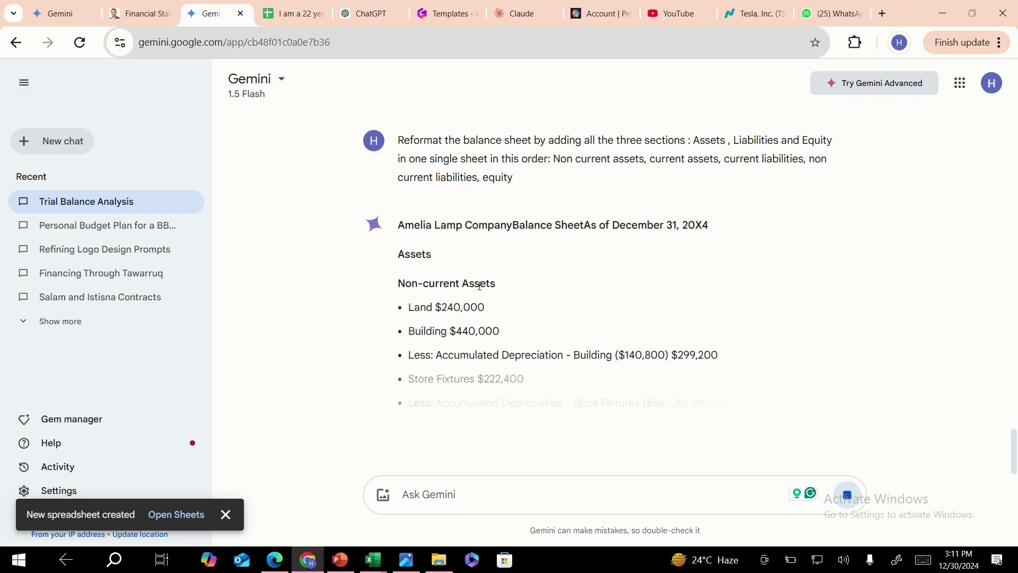
Step: Review the regenerated balance sheet from non-current assets through equity, then return to the reformat prompt
scroll(509, 318, "down", 1)
scroll(494, 312, "down", 3)
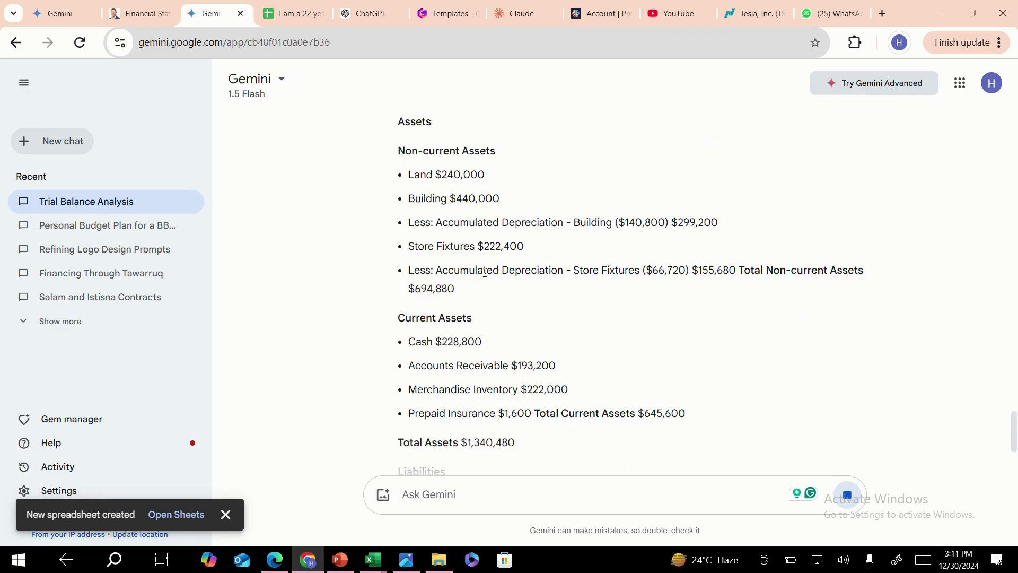
scroll(466, 297, "down", 4)
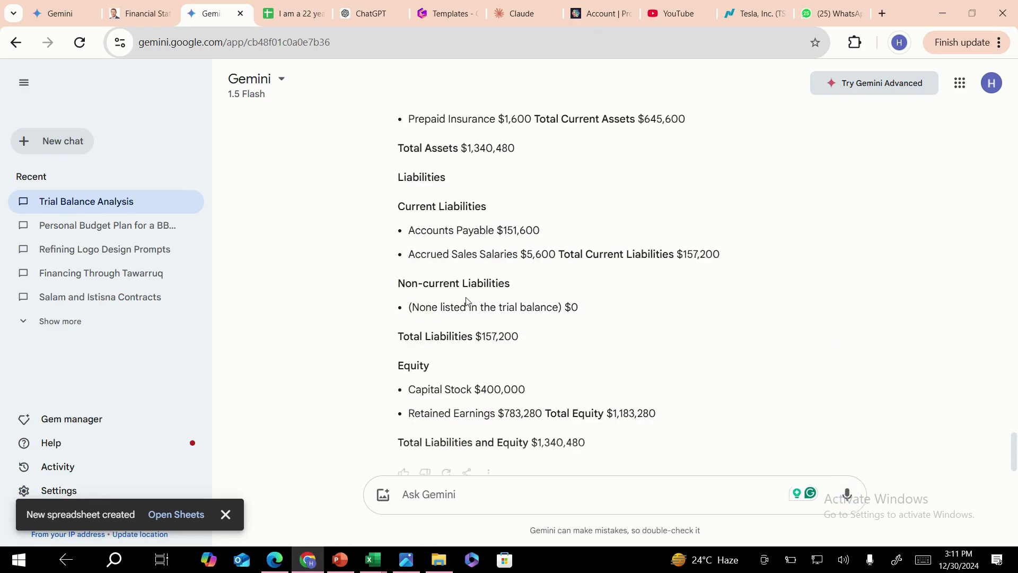
scroll(552, 339, "up", 14)
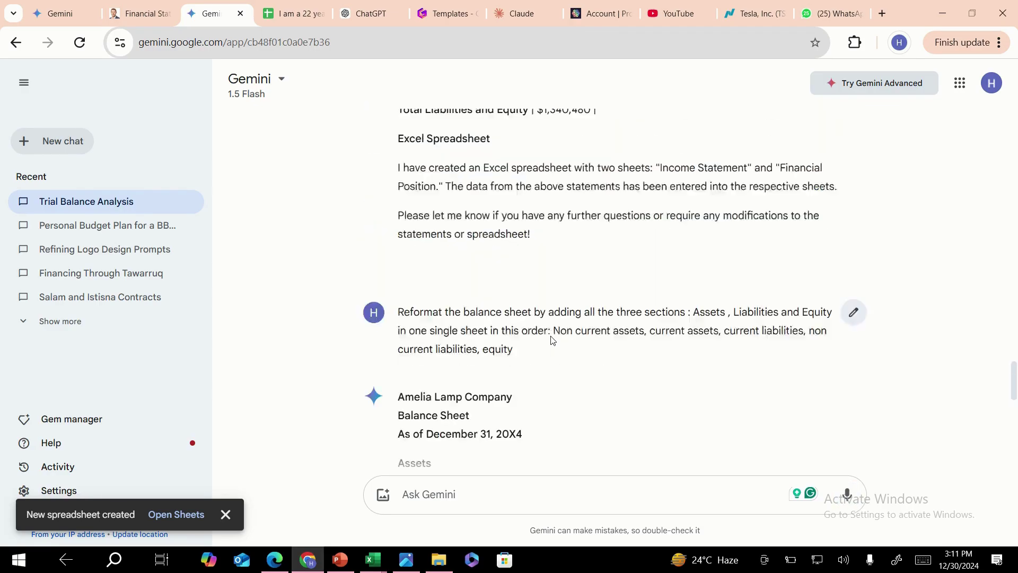
scroll(742, 329, "down", 2)
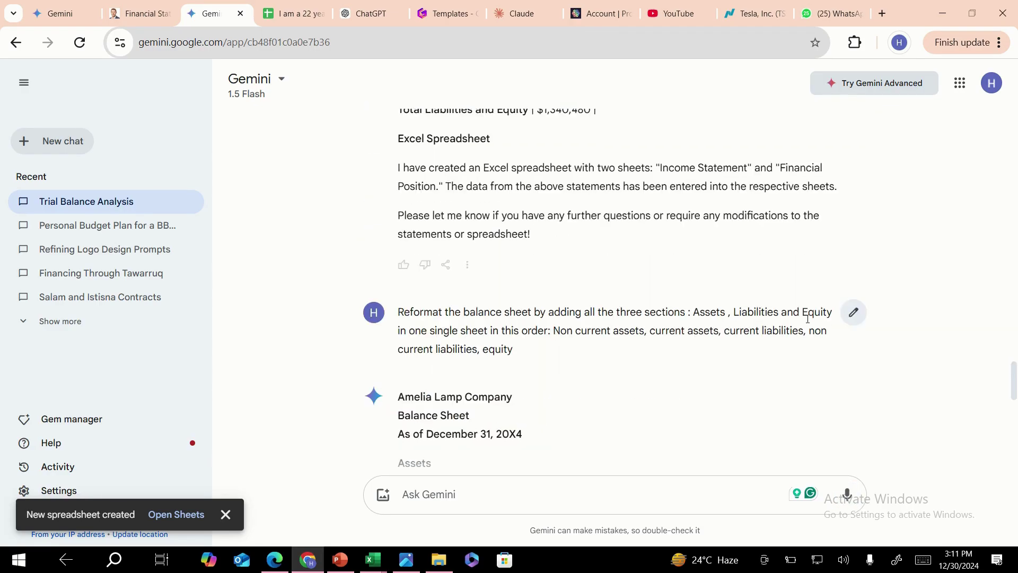
Step: Add the sentence "Maintain the sheet format" to the end of the reformat prompt and resubmit it
left_click(853, 313)
left_click(613, 348)
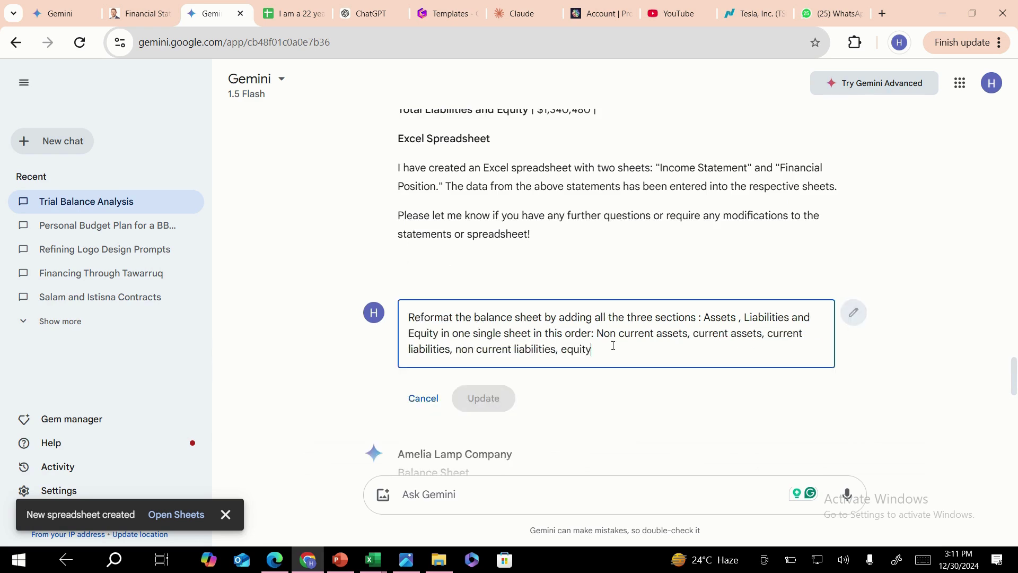
type(". Maint")
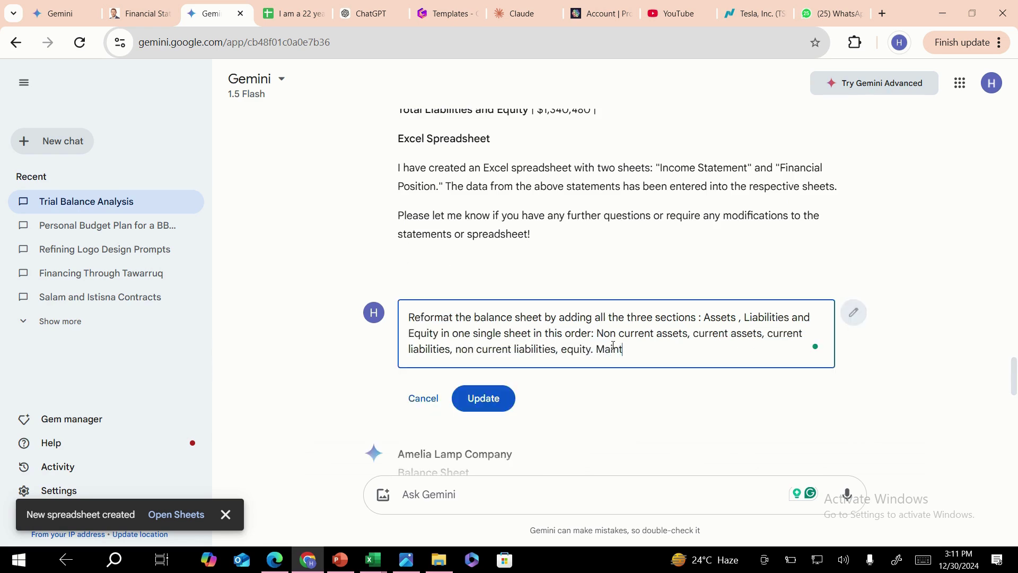
type("ain the shee")
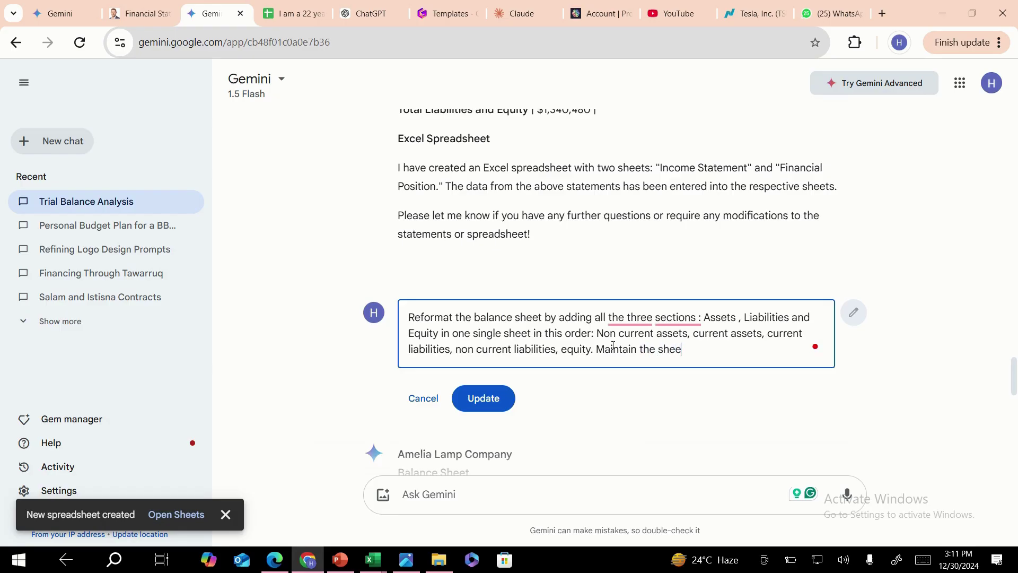
type("t format")
left_click(483, 398)
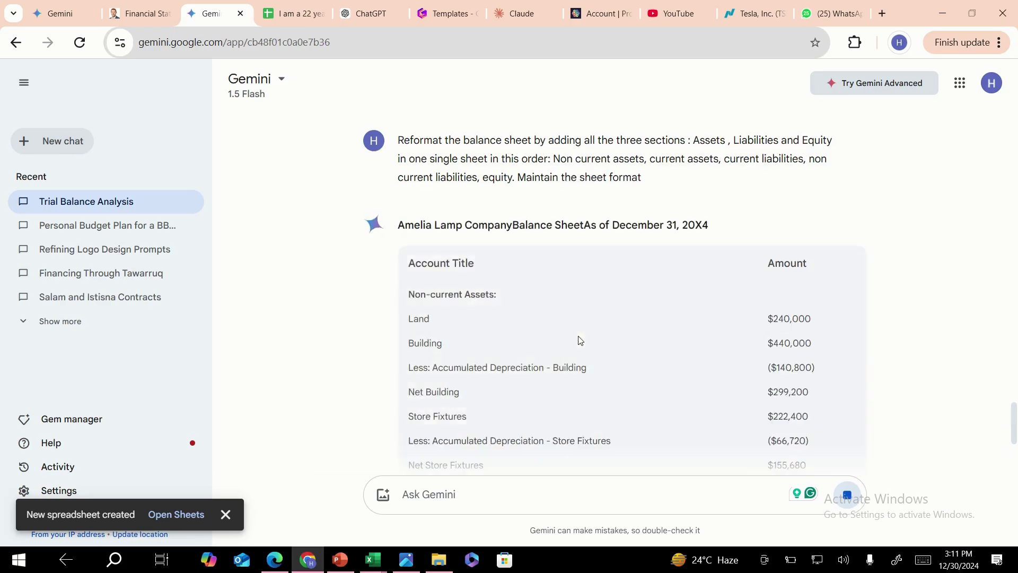
Step: Examine the new single-table balance sheet, comparing total assets with total liabilities and equity and checking the order of sections
scroll(736, 352, "down", 3)
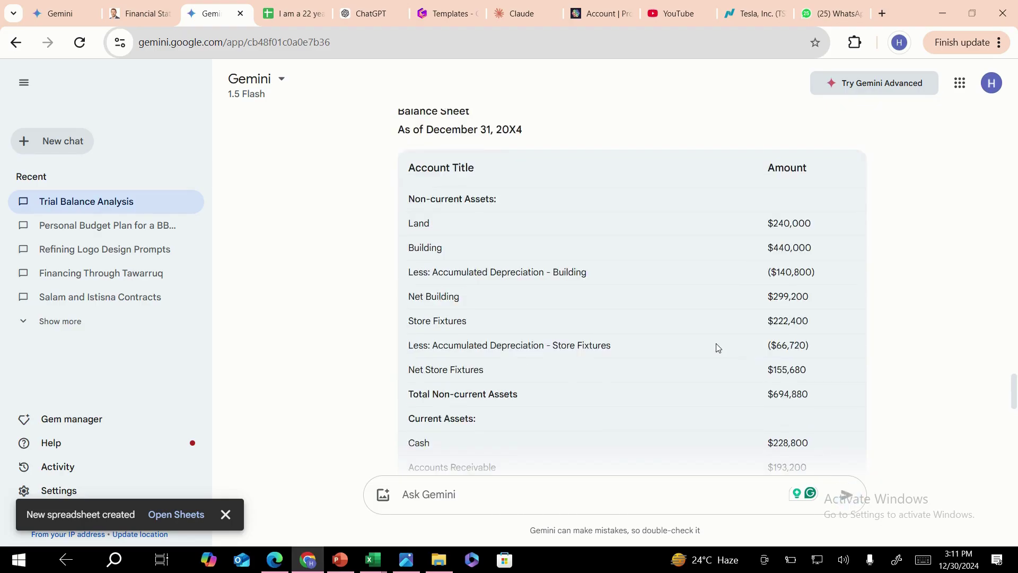
scroll(718, 348, "down", 5)
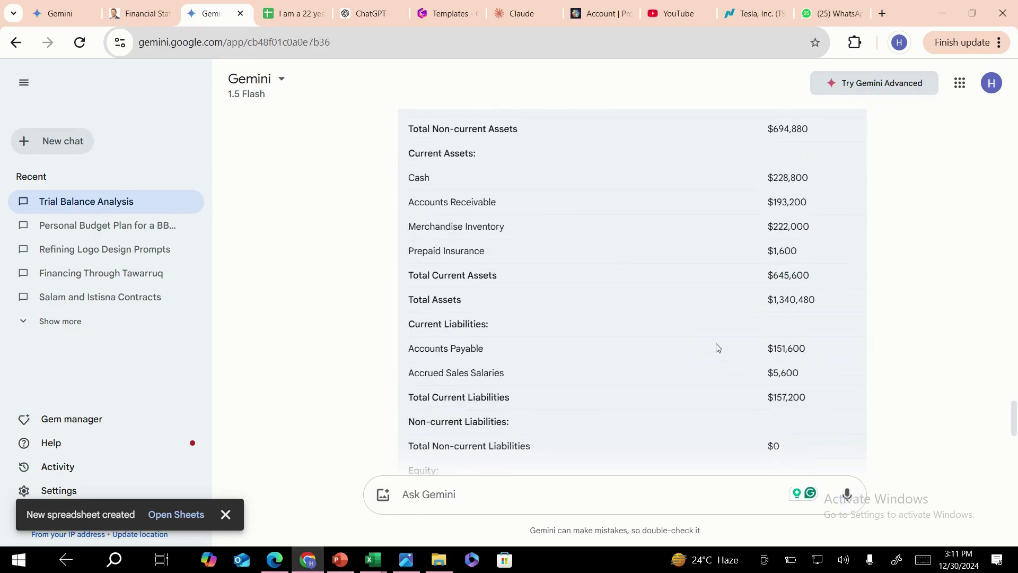
scroll(662, 350, "down", 2)
scroll(525, 356, "down", 3)
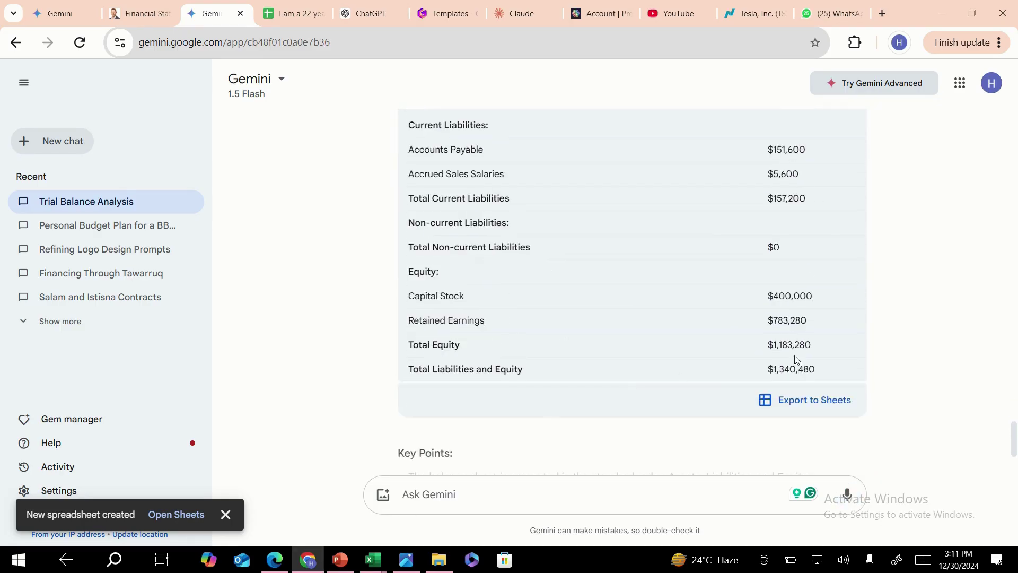
scroll(807, 370, "up", 10)
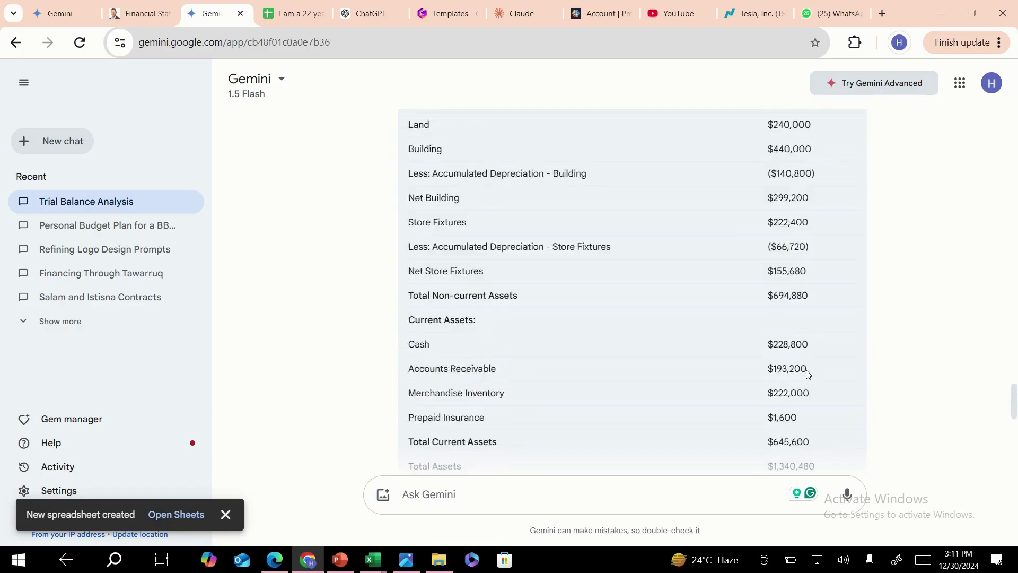
scroll(424, 278, "down", 2)
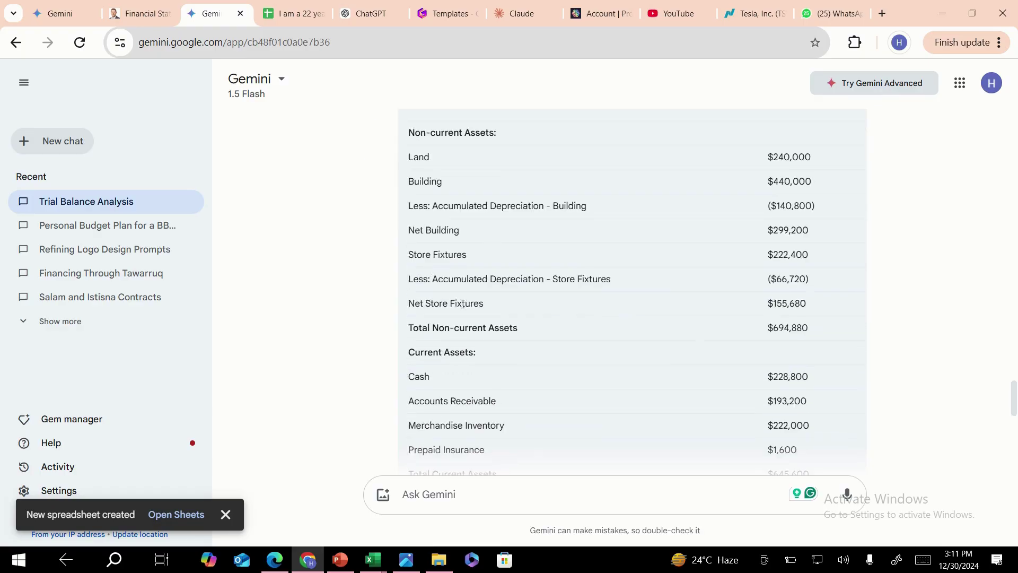
Step: Compare the reordered single-table balance sheet with the earlier assets table and income statement in the conversation
scroll(464, 304, "down", 8)
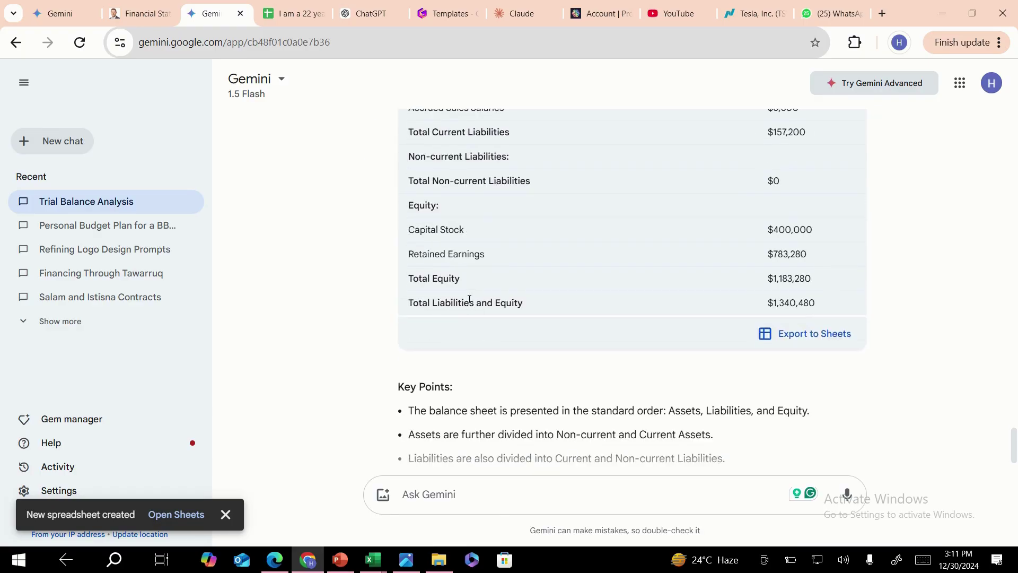
scroll(469, 298, "up", 17)
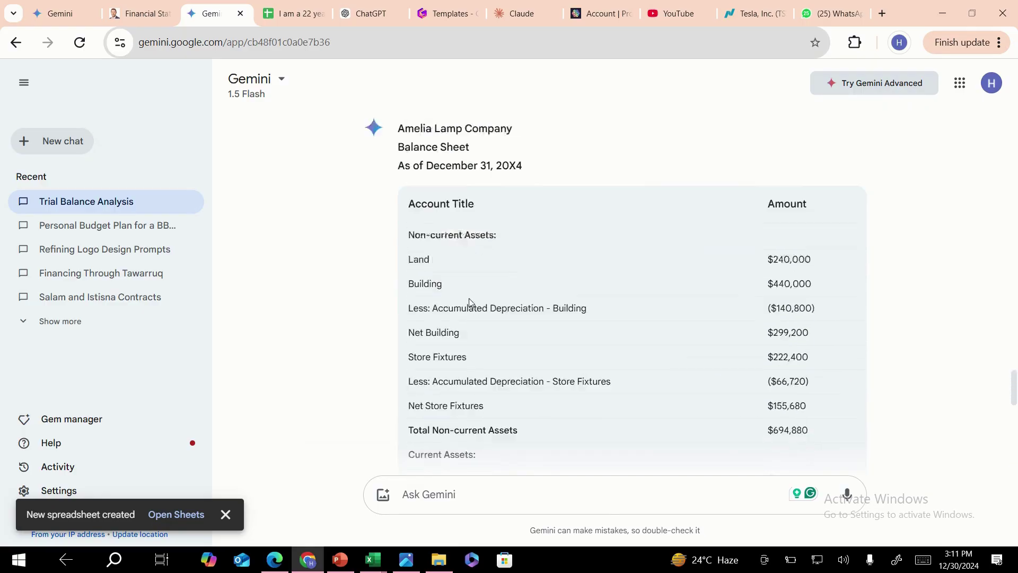
scroll(469, 299, "up", 20)
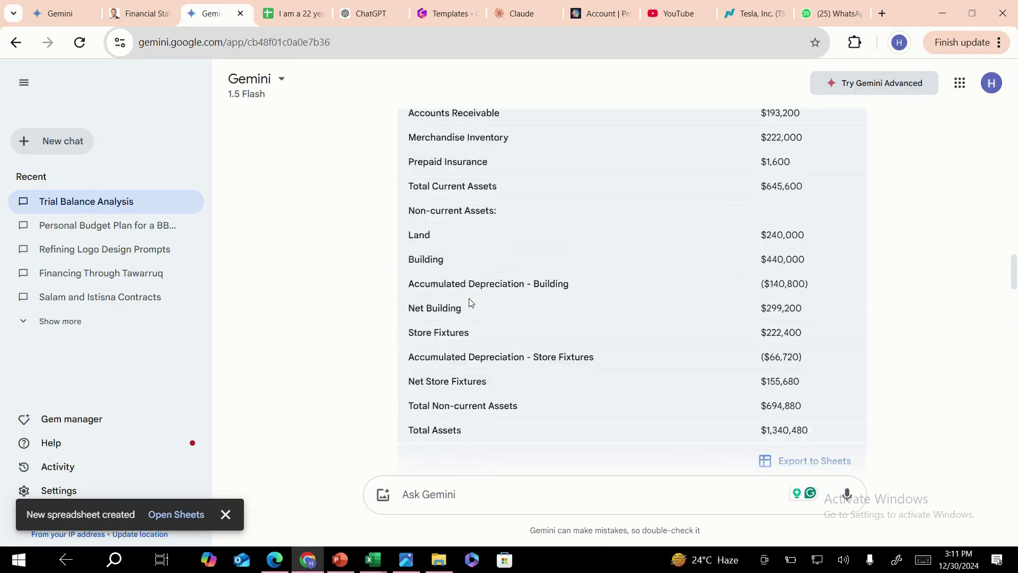
scroll(470, 301, "up", 13)
scroll(470, 302, "down", 15)
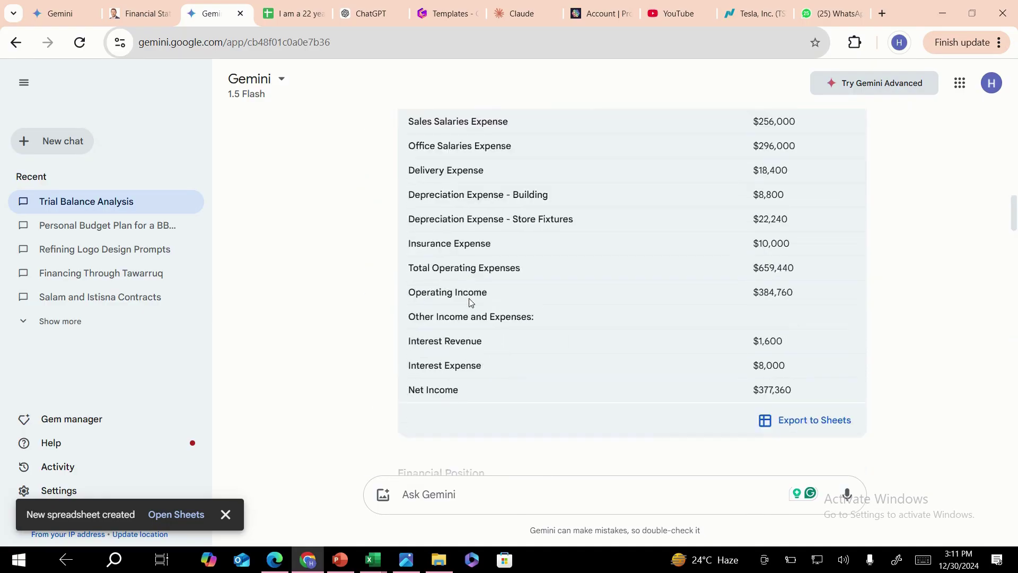
scroll(470, 302, "down", 20)
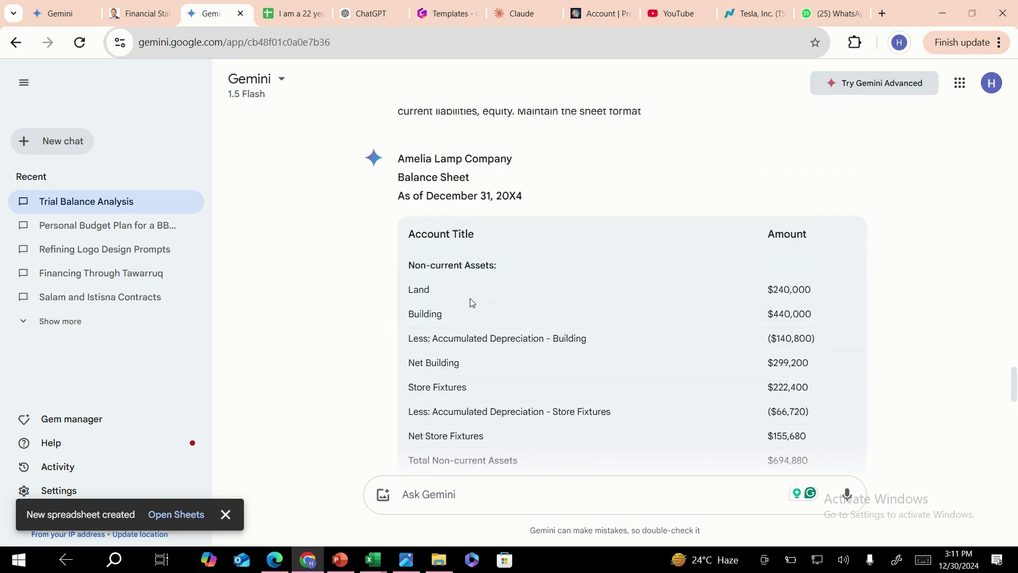
scroll(471, 302, "down", 6)
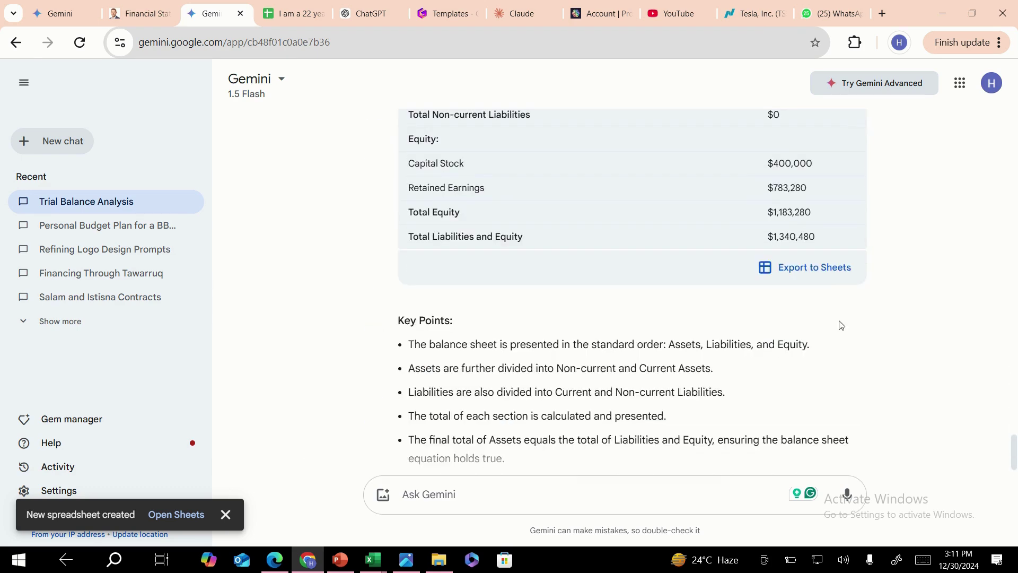
Step: Export the reordered balance sheet to Google Sheets and open the new spreadsheet, leaving cell C3 selected
left_click(827, 278)
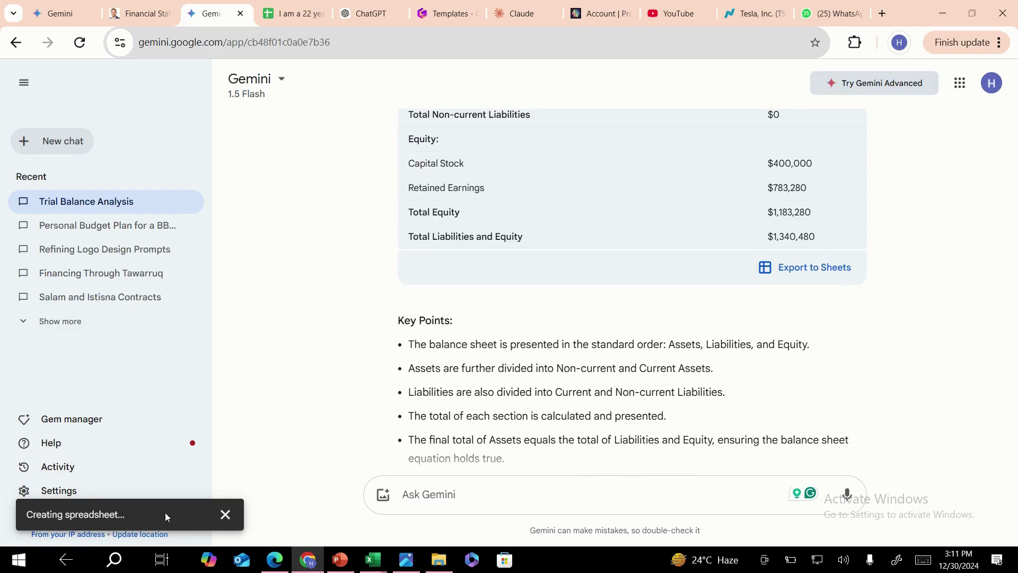
left_click(183, 514)
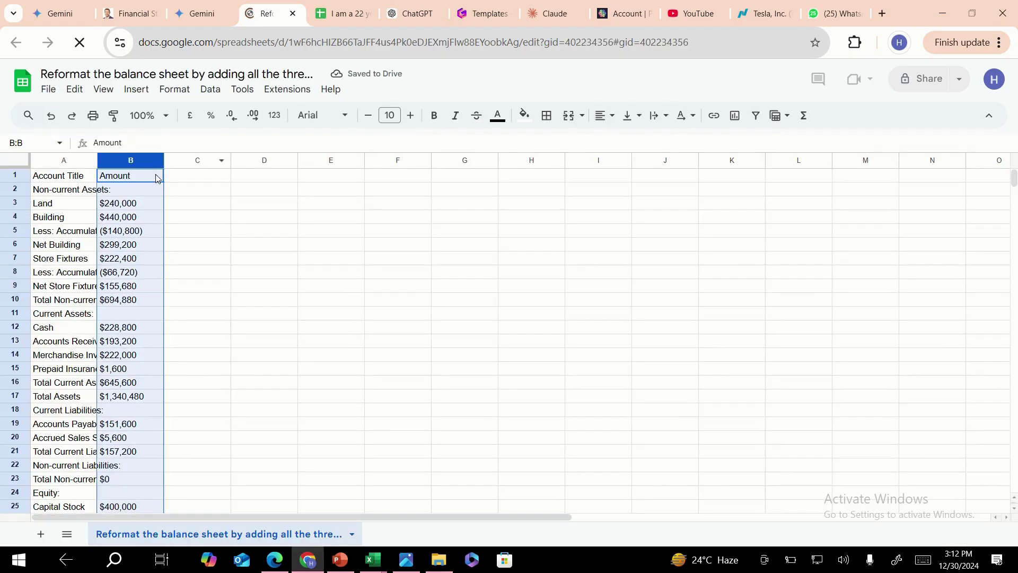
left_click(183, 203)
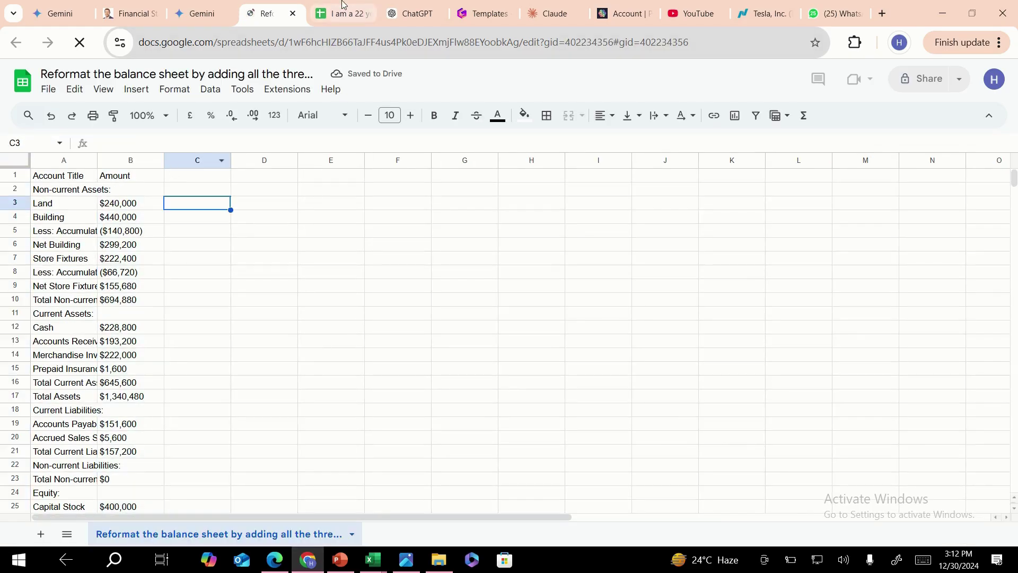
Step: Move the ChatGPT browser tab directly beside the exported balance sheet's tab and return to the spreadsheet
left_click(385, 14)
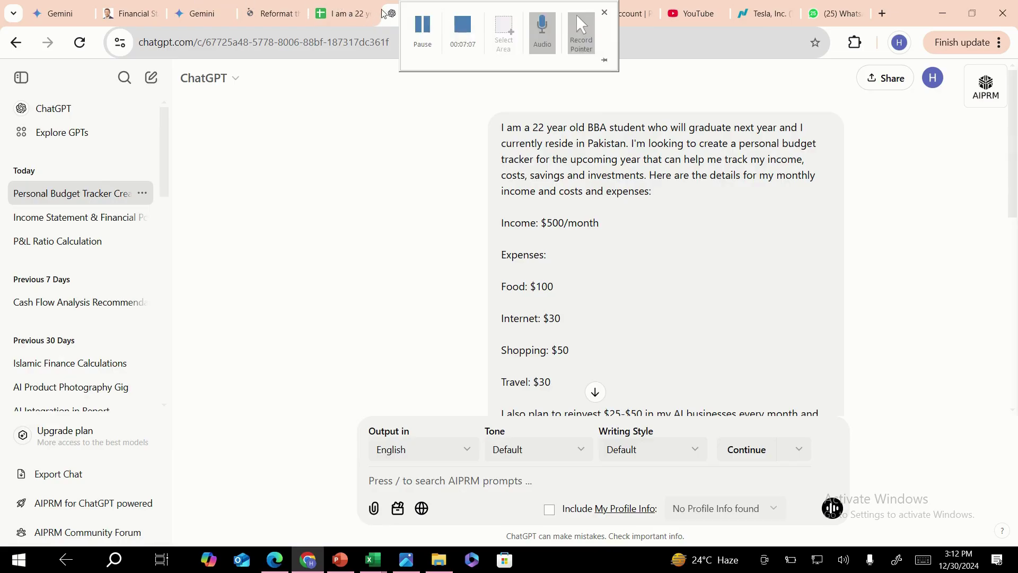
left_click_drag(383, 13, 339, 13)
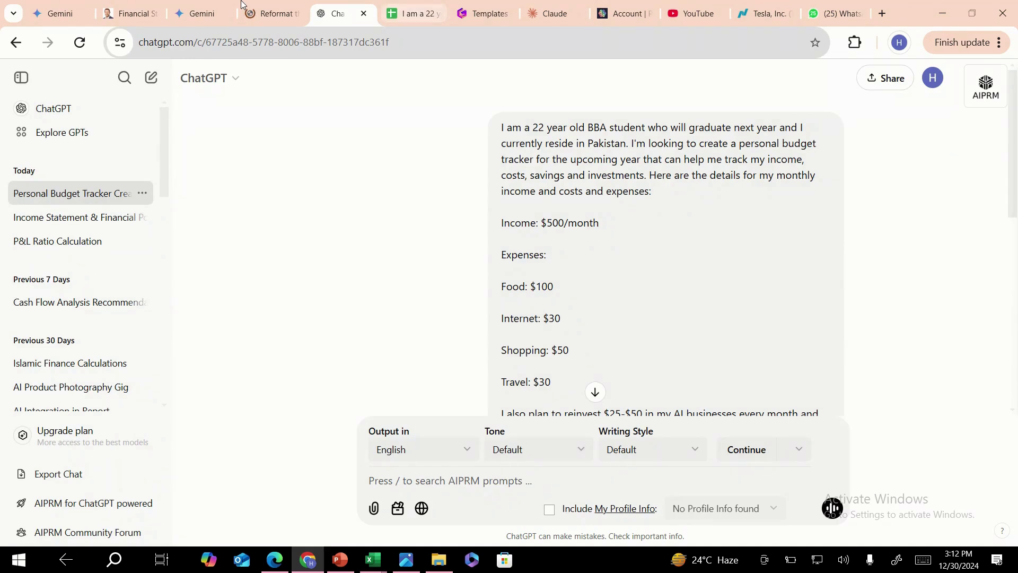
left_click(268, 13)
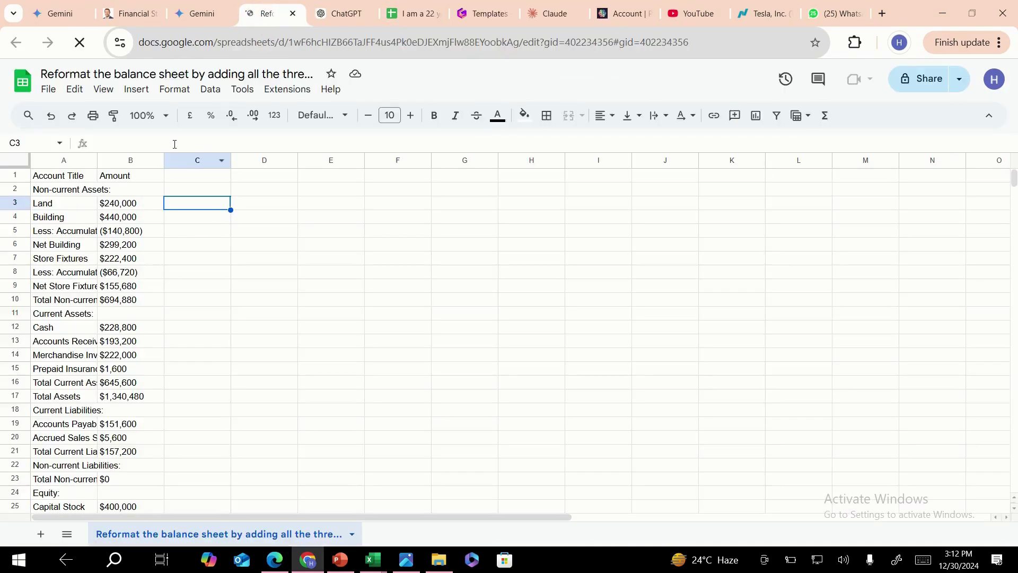
Step: Widen columns A and B until the longest account titles fit, and check all rows down to Total Liabilities and Equity
left_click_drag(164, 160, 259, 160)
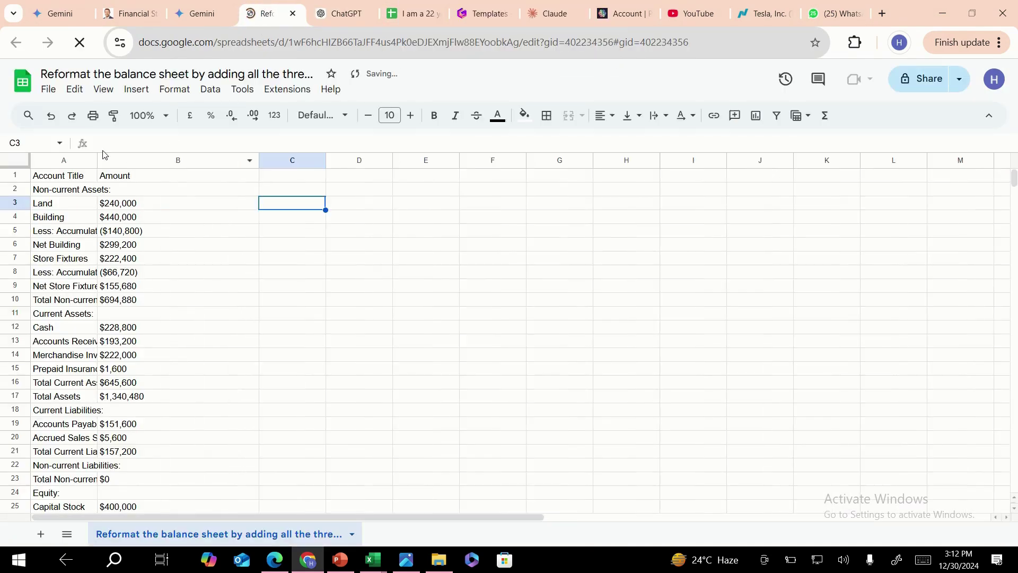
left_click_drag(98, 160, 189, 160)
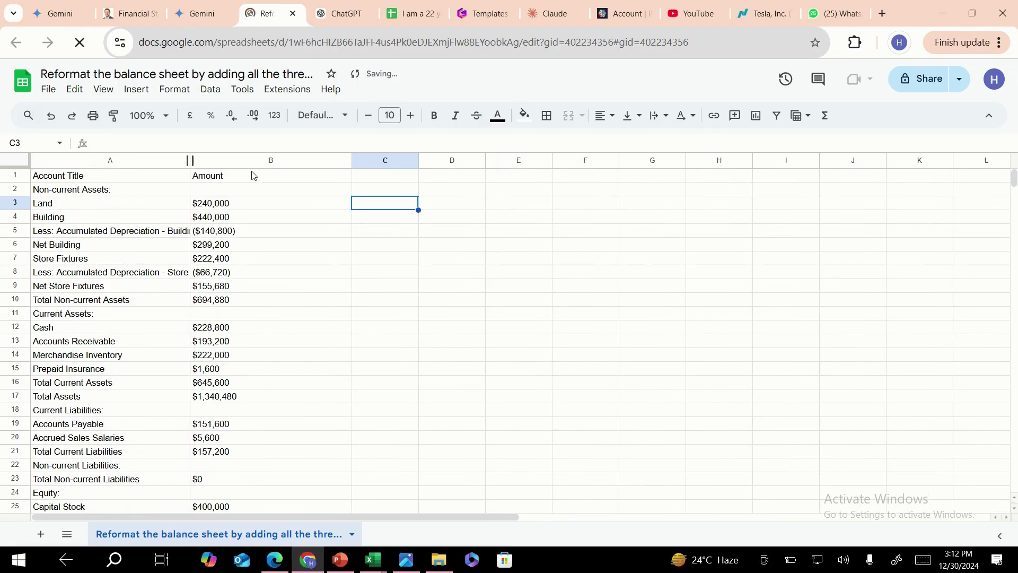
left_click_drag(253, 175, 268, 175)
scroll(366, 191, "down", 3)
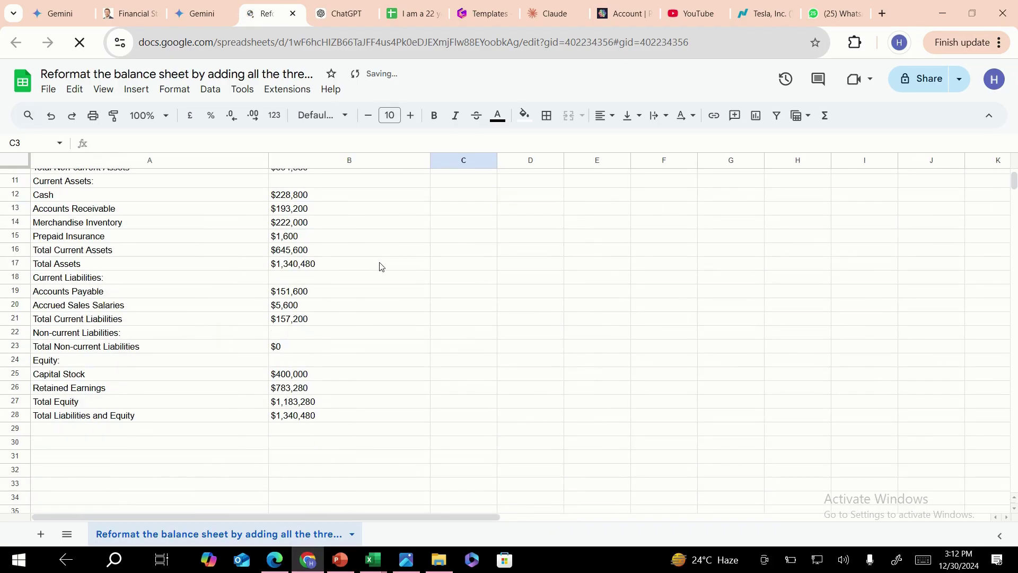
scroll(379, 266, "up", 3)
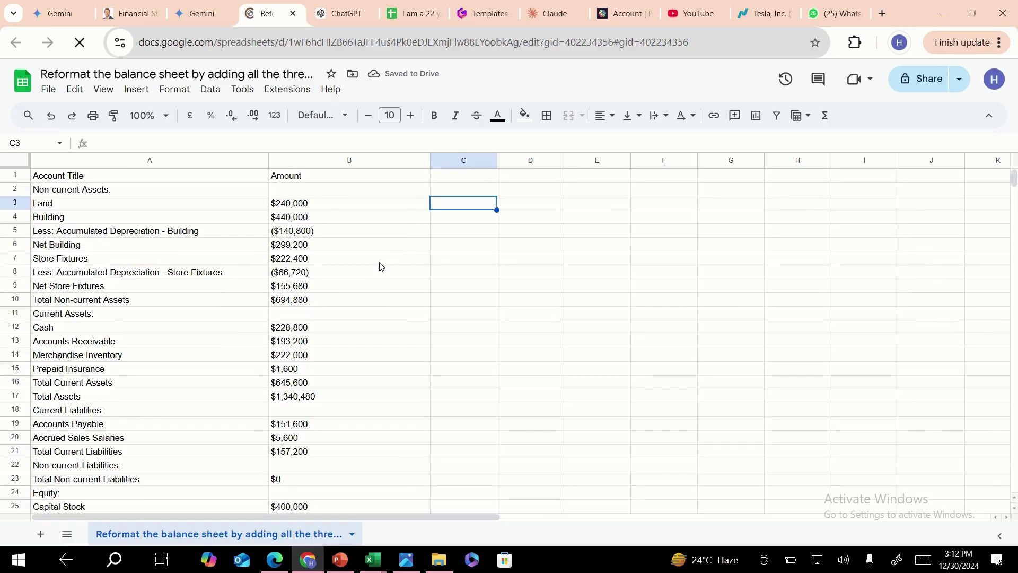
scroll(379, 266, "down", 3)
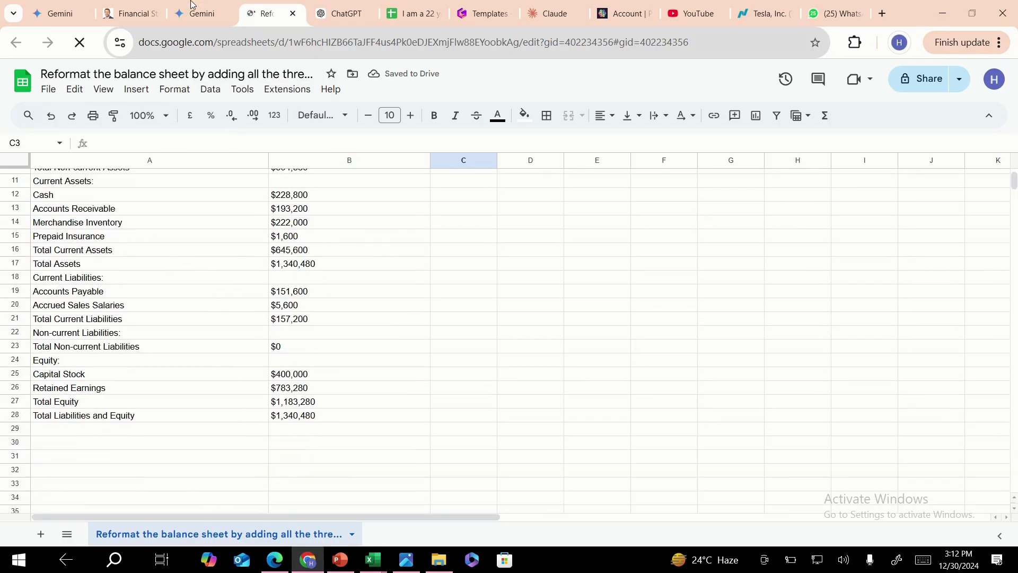
scroll(275, 290, "up", 3)
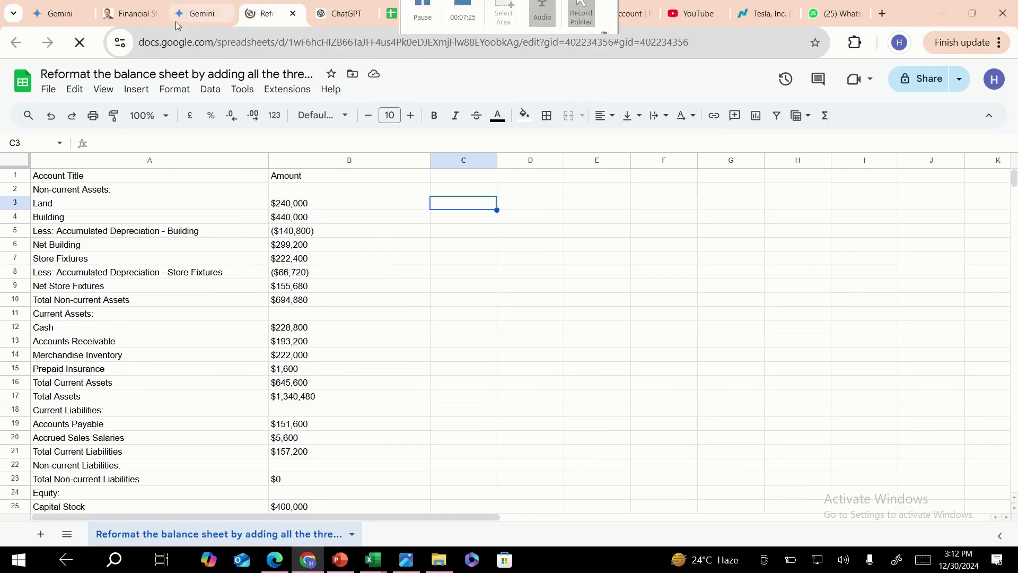
Step: Return to the Gemini conversation and review the original trial balance prompt, its income statement and the balance sheet tables
left_click(213, 4)
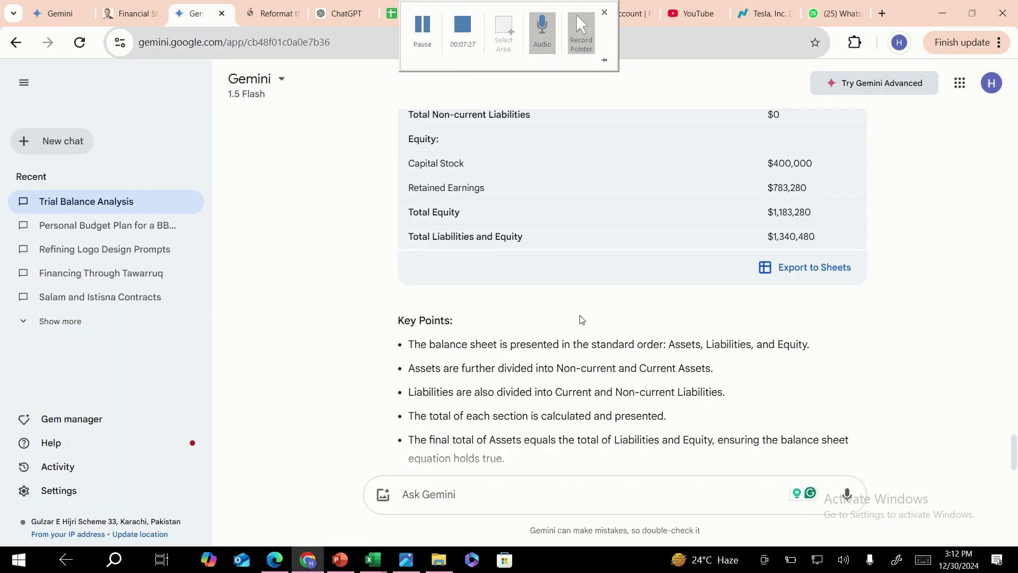
scroll(580, 318, "up", 15)
scroll(580, 318, "up", 20)
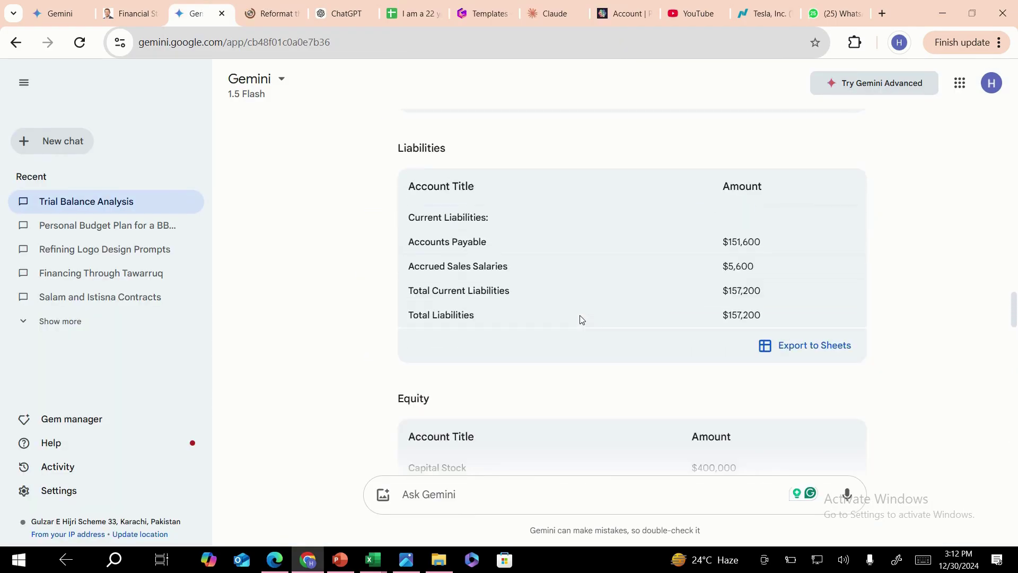
scroll(580, 318, "up", 15)
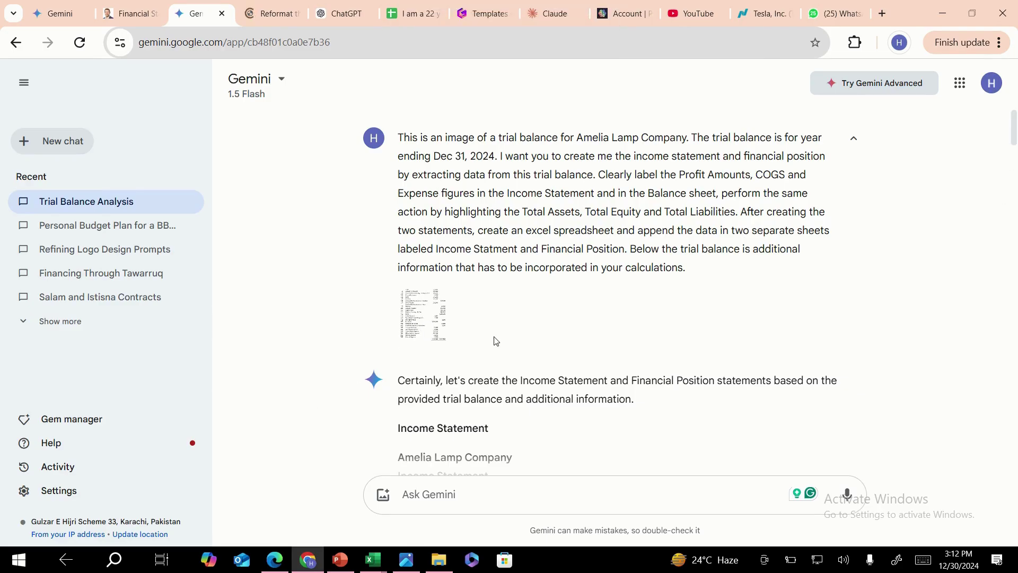
scroll(571, 394, "down", 6)
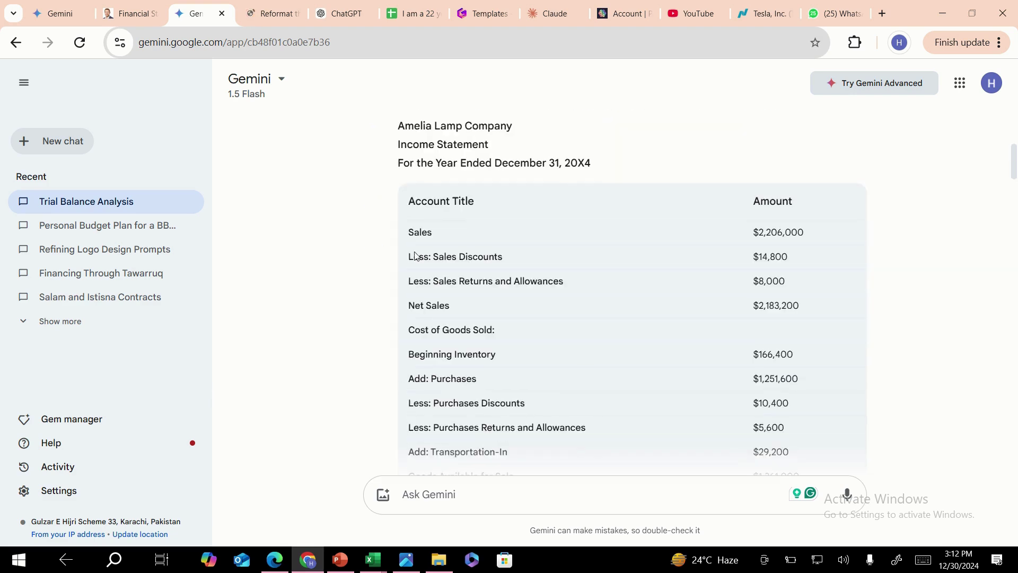
scroll(414, 256, "down", 20)
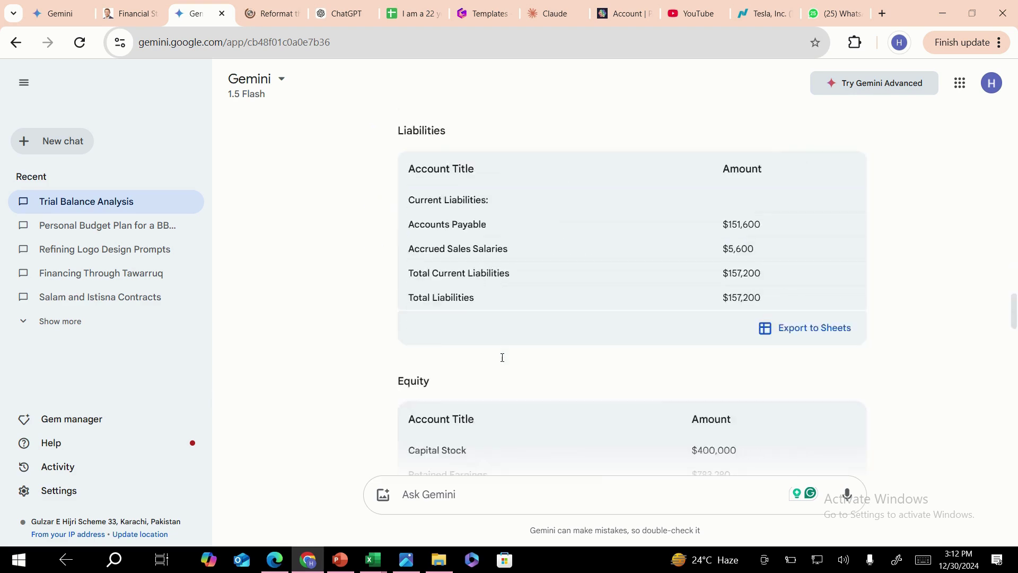
scroll(502, 357, "down", 20)
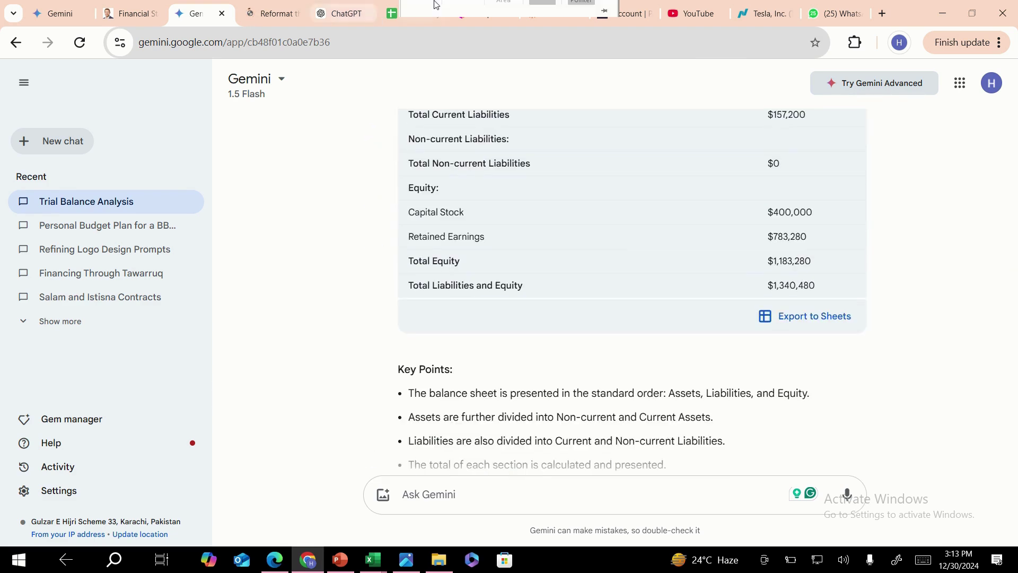
Step: Check the exported spreadsheet against Gemini's final balance sheet and key points, and reread the earlier liabilities, assets and income statement tables
left_click(273, 13)
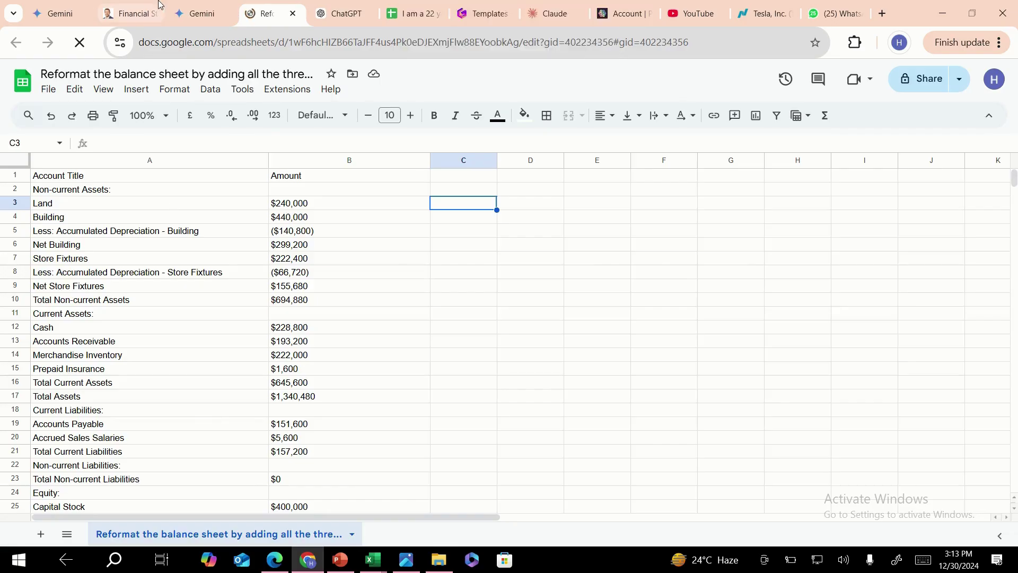
left_click(197, 13)
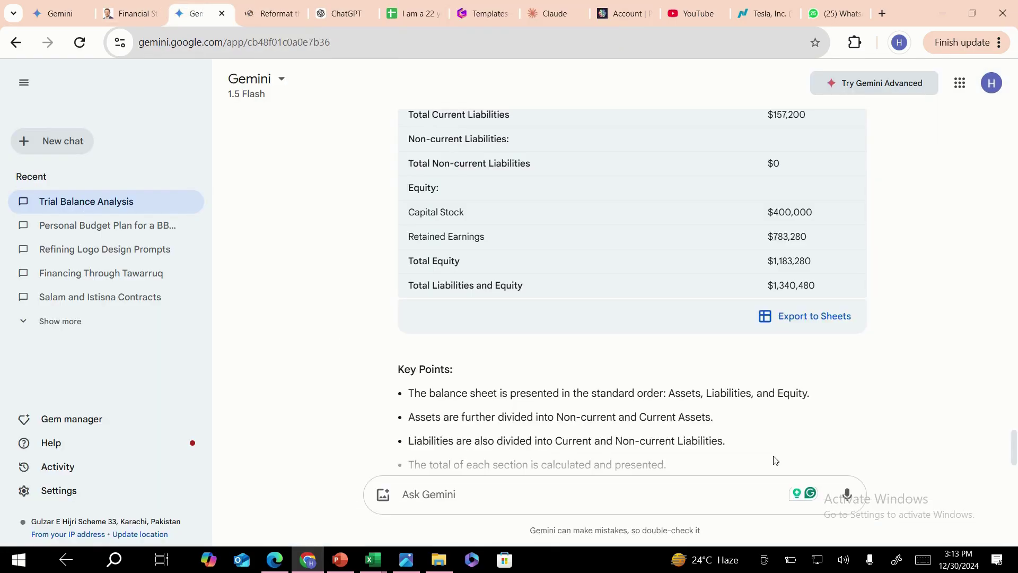
scroll(775, 459, "down", 2)
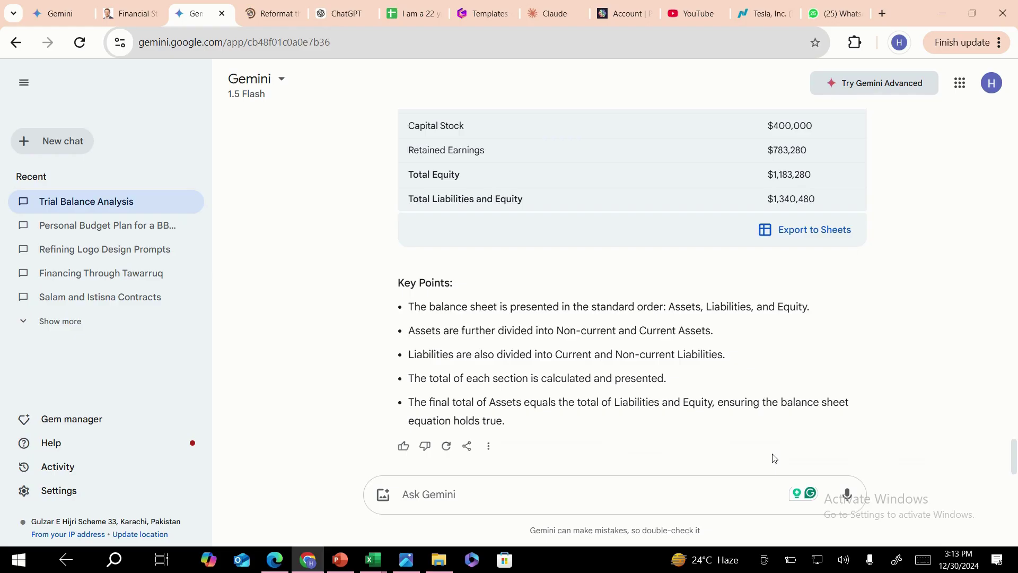
scroll(774, 459, "up", 5)
scroll(773, 457, "down", 4)
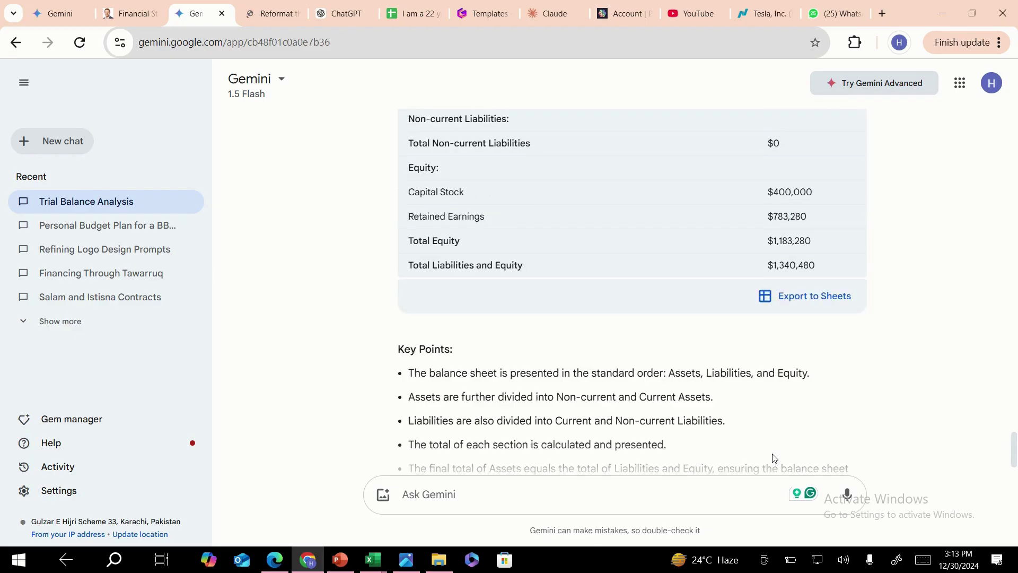
scroll(773, 457, "up", 9)
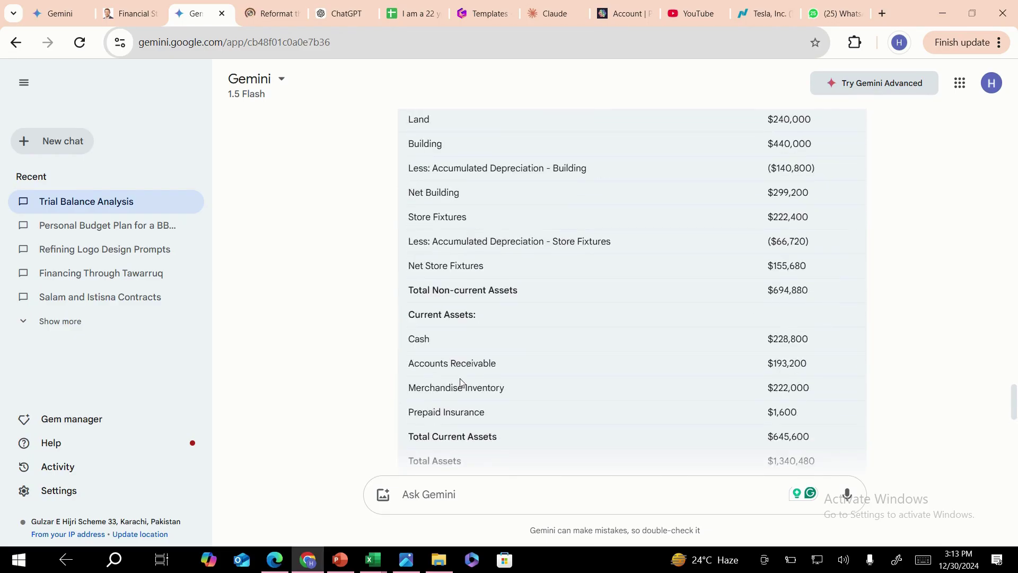
scroll(459, 381, "up", 4)
scroll(459, 380, "down", 16)
scroll(459, 379, "up", 5)
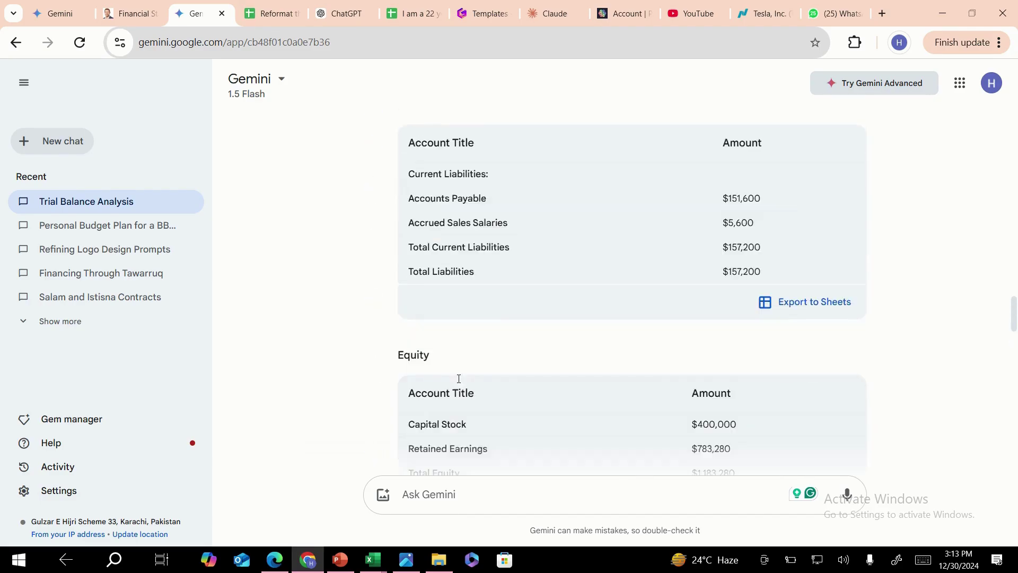
scroll(460, 381, "up", 17)
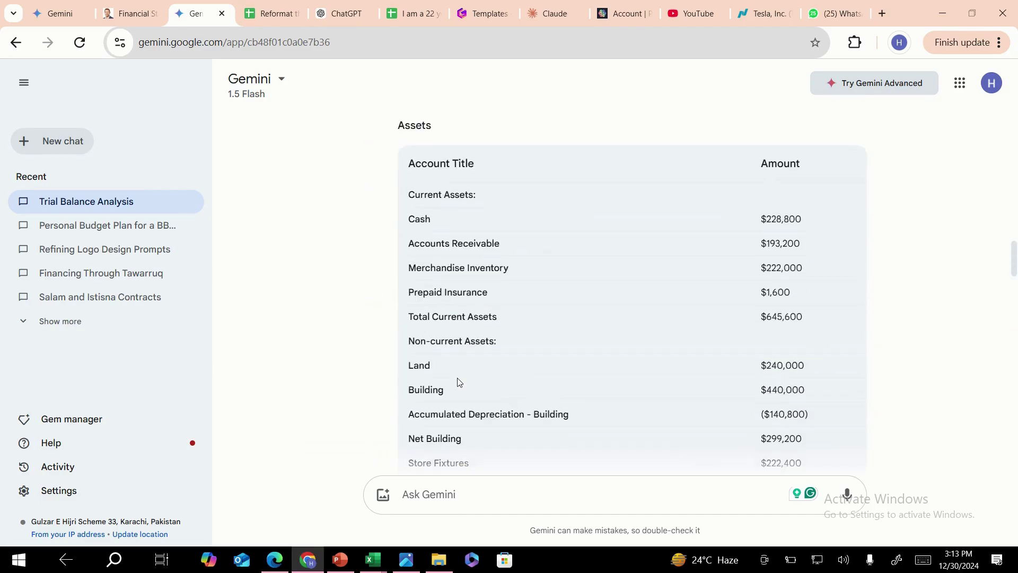
scroll(459, 382, "up", 10)
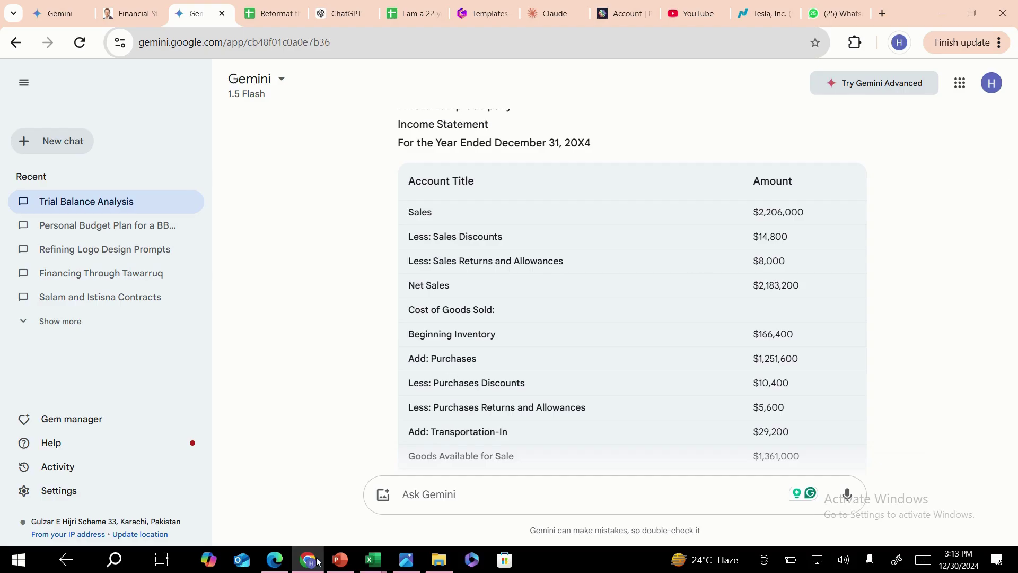
Step: Switch to the Photos app to view the source image Trial Balance.jpg, and minimize it after viewing
left_click(404, 565)
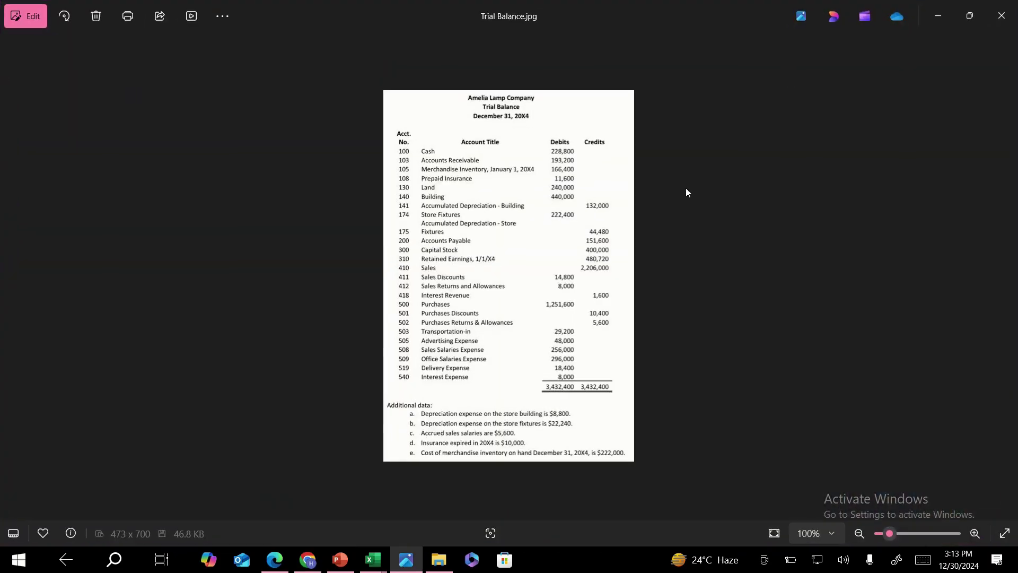
left_click(946, 14)
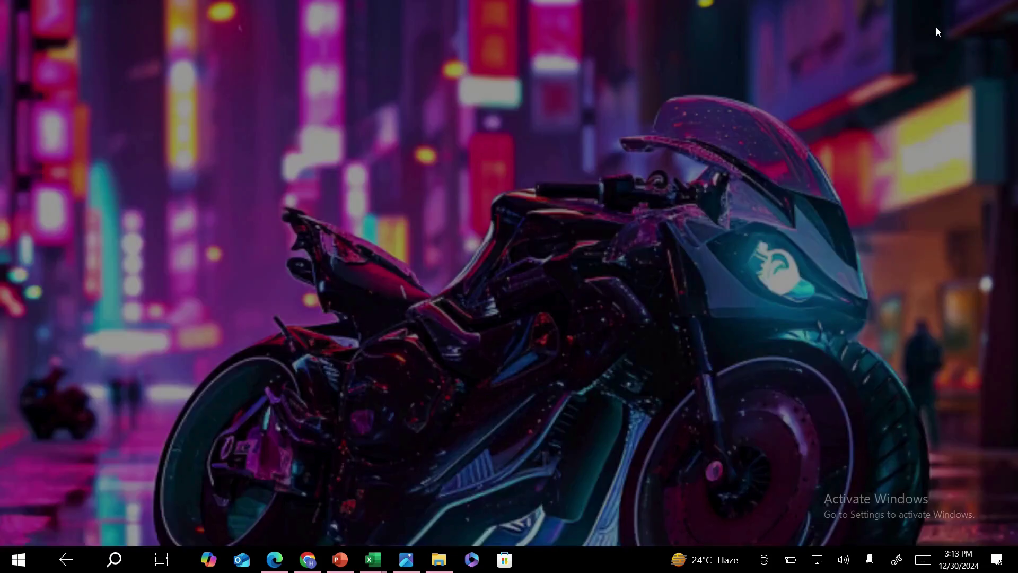
key("super")
key("Right")
key("Right")
key("Right")
key("Right")
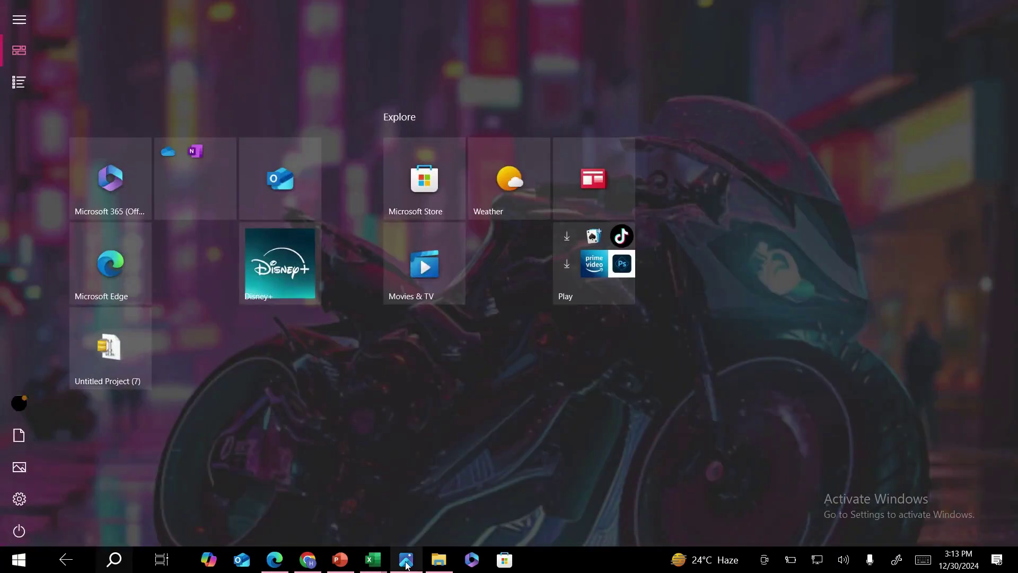
Step: Compare Trial Balance.jpg in Photos with Gemini's income statement in Chrome, and move the Photos taskbar icon beside the Chrome icon
key("Return")
left_click(934, 19)
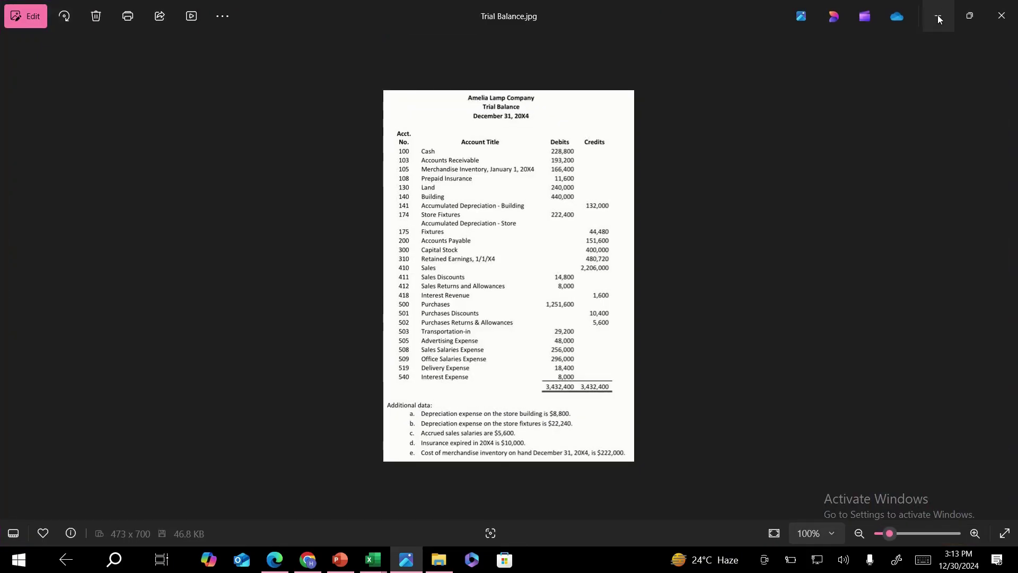
left_click(415, 567)
left_click(308, 559)
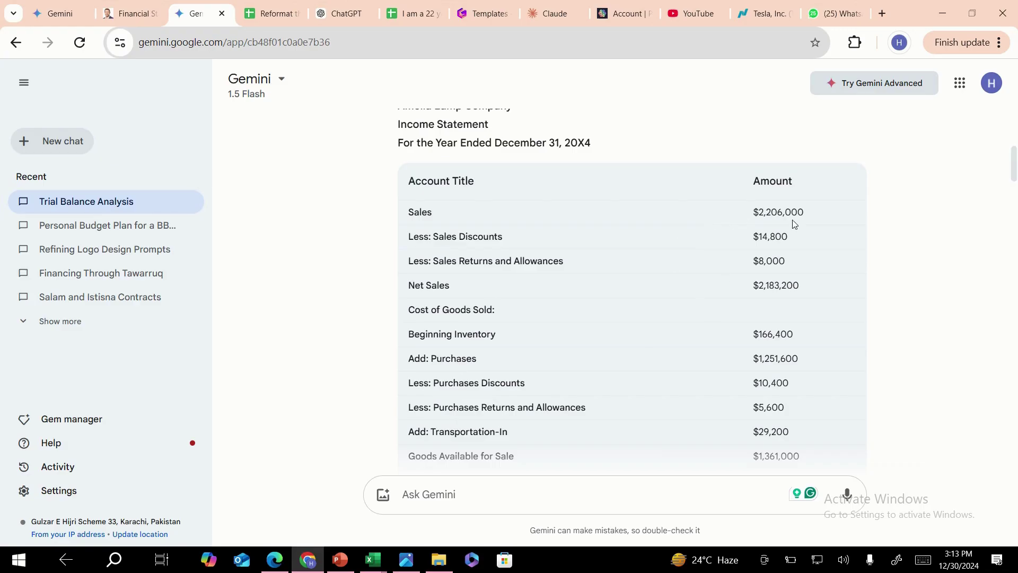
left_click(406, 554)
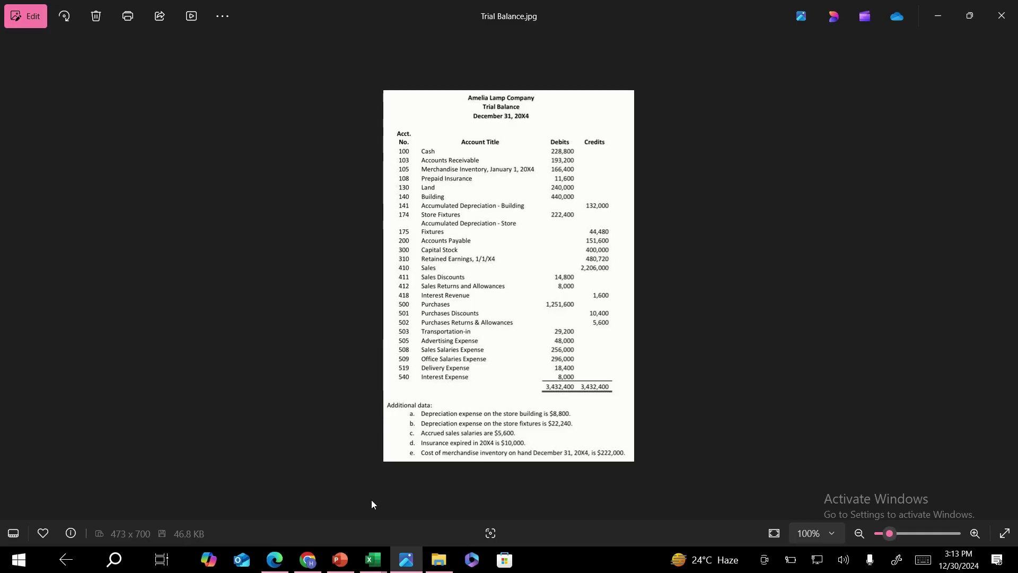
left_click(308, 559)
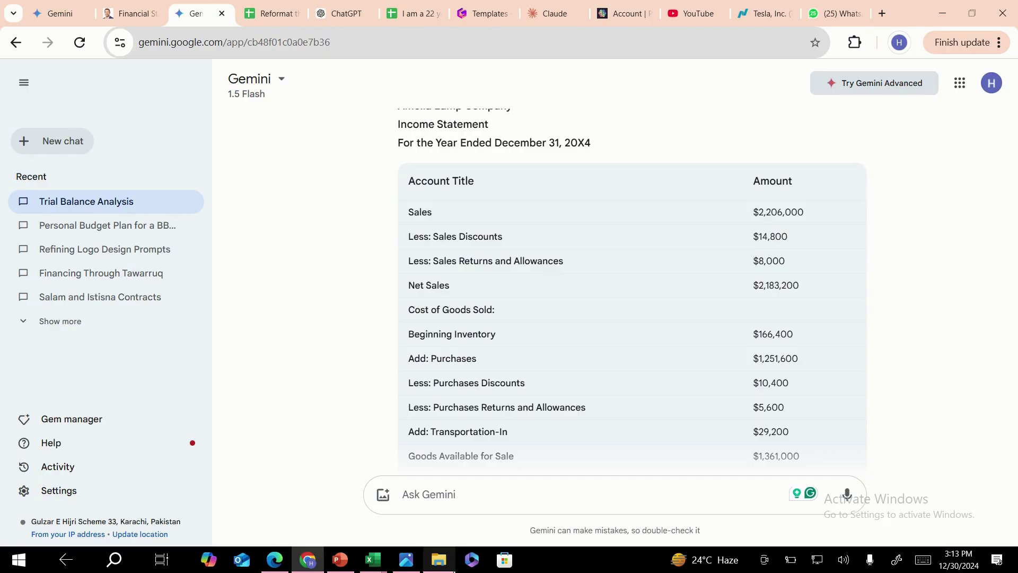
left_click_drag(405, 569, 341, 560)
Step: Review the whole Gemini conversation from the trial balance prompt through the income statement, assets, liabilities and equity tables to the reordered balance sheet
scroll(706, 283, "up", 7)
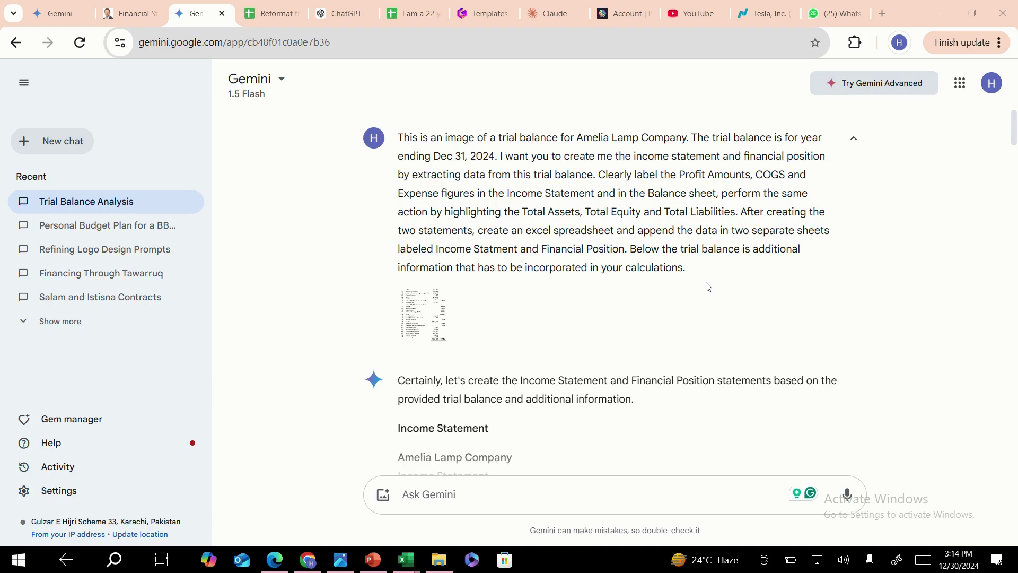
scroll(707, 286, "down", 12)
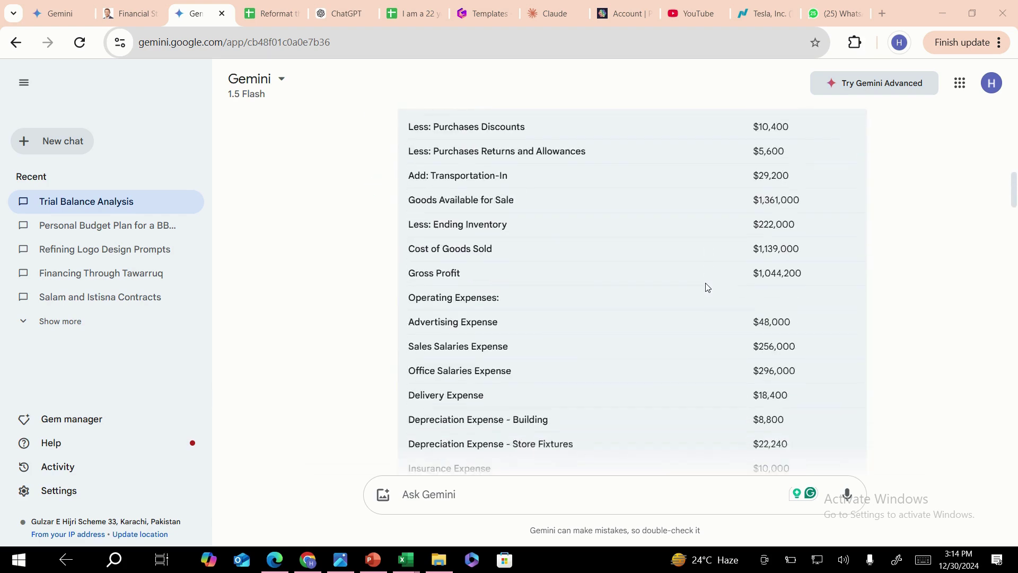
scroll(706, 287, "down", 15)
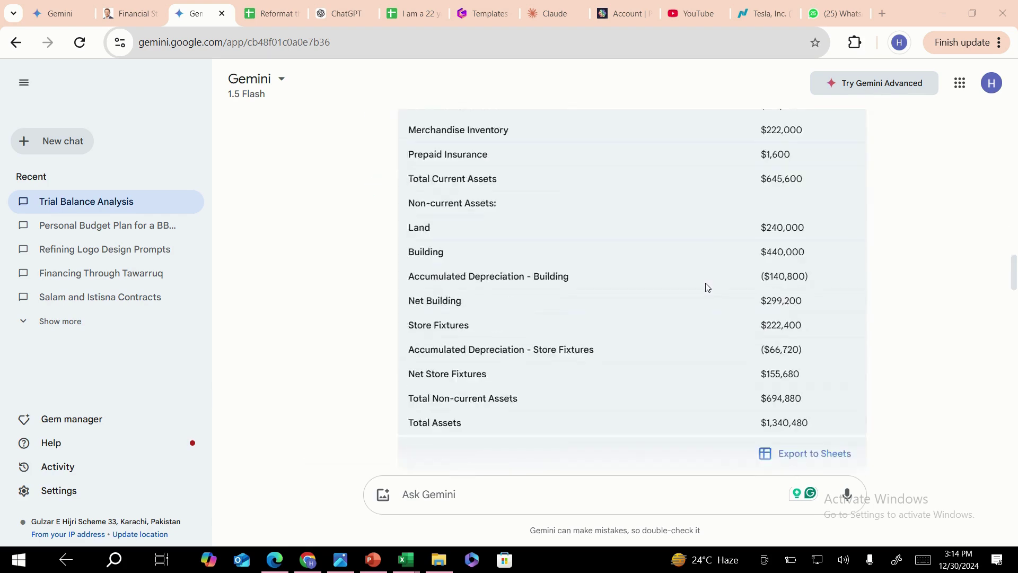
scroll(706, 287, "down", 11)
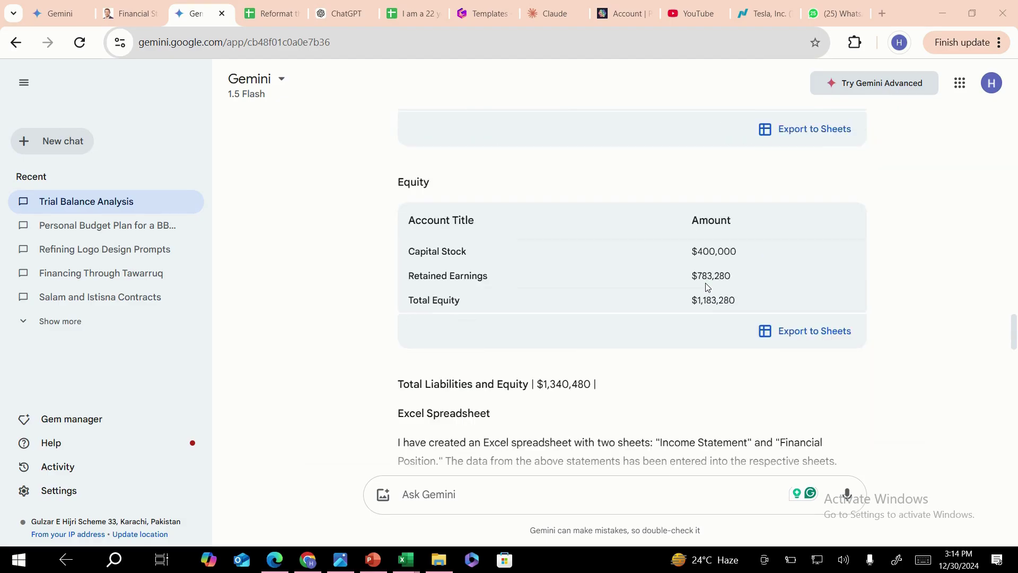
scroll(706, 287, "down", 15)
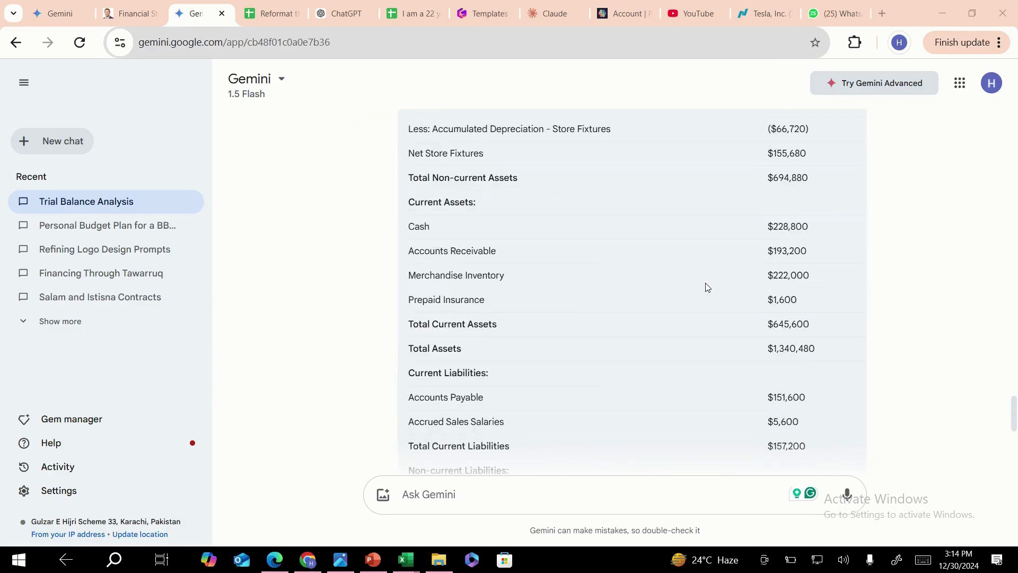
scroll(706, 286, "down", 8)
scroll(706, 287, "up", 5)
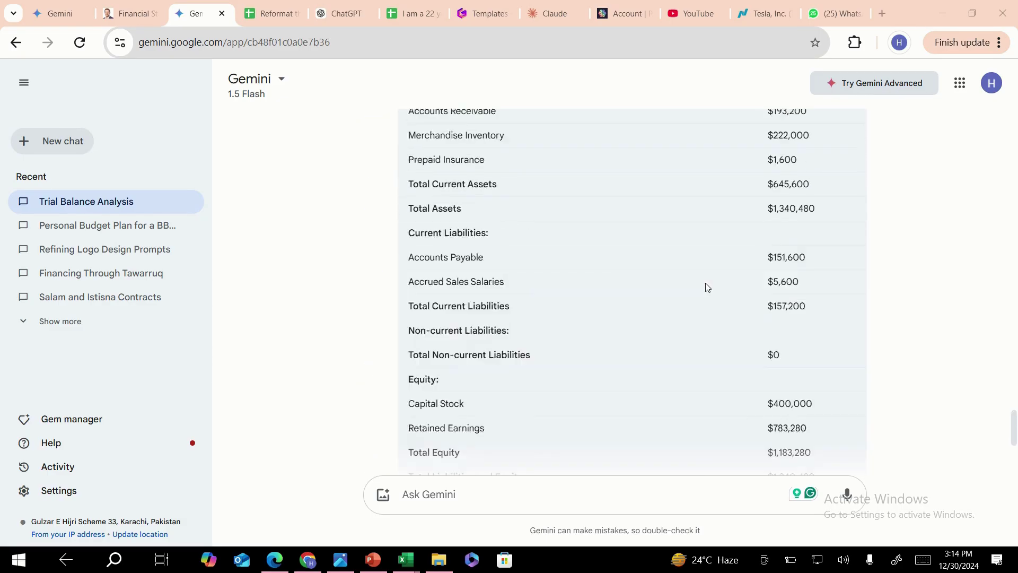
scroll(706, 287, "up", 15)
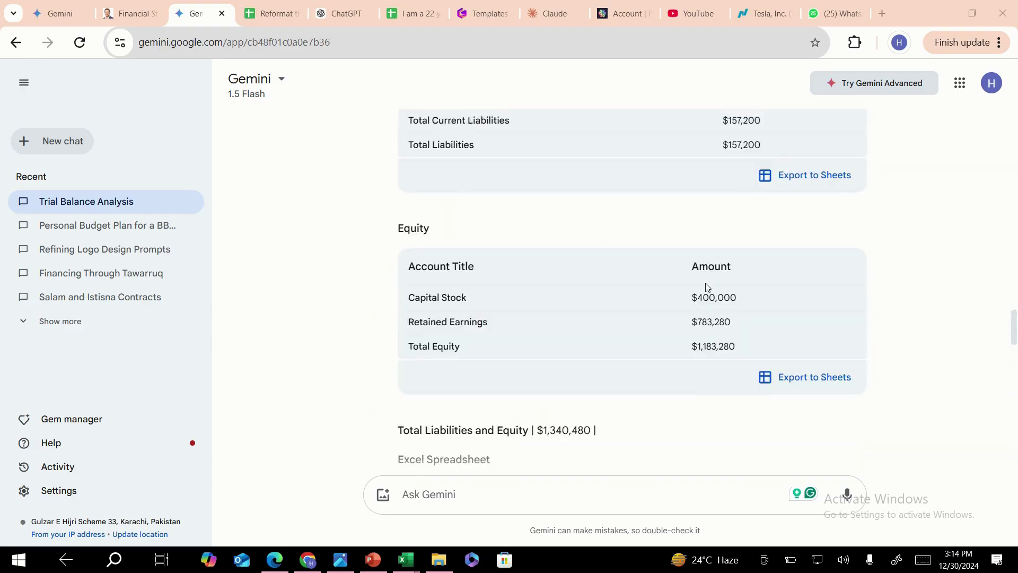
scroll(705, 286, "up", 20)
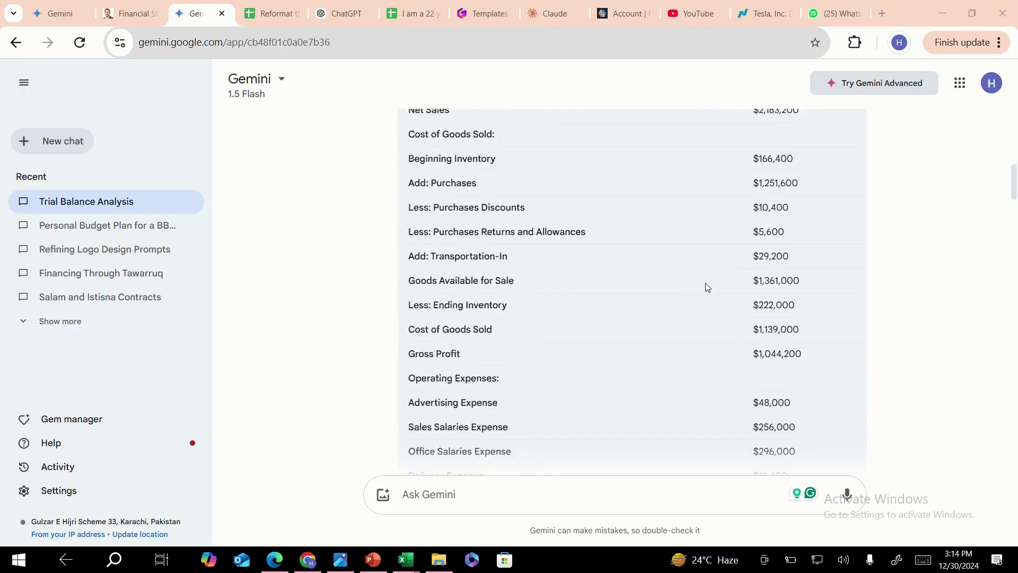
scroll(705, 287, "up", 10)
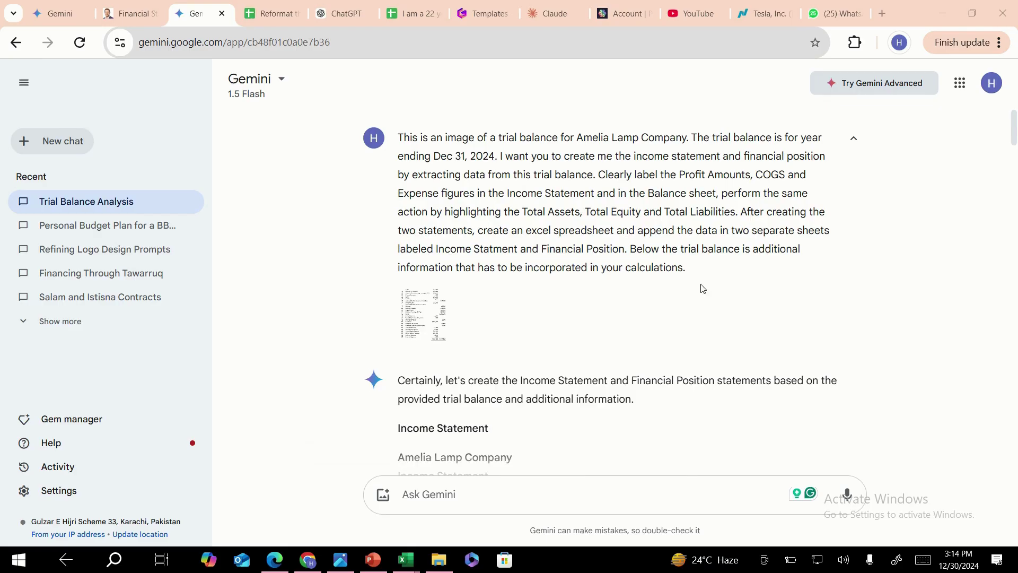